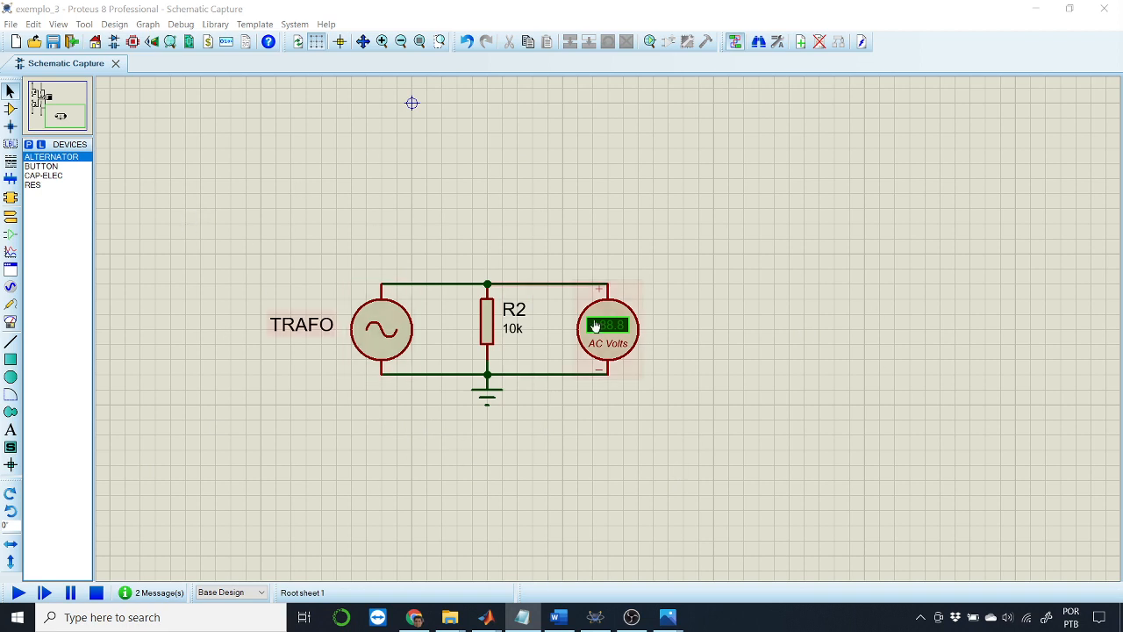
Locate the ALTERNATOR device and the AC VOLTMETER instrument used in the circuit
left_click(55, 158)
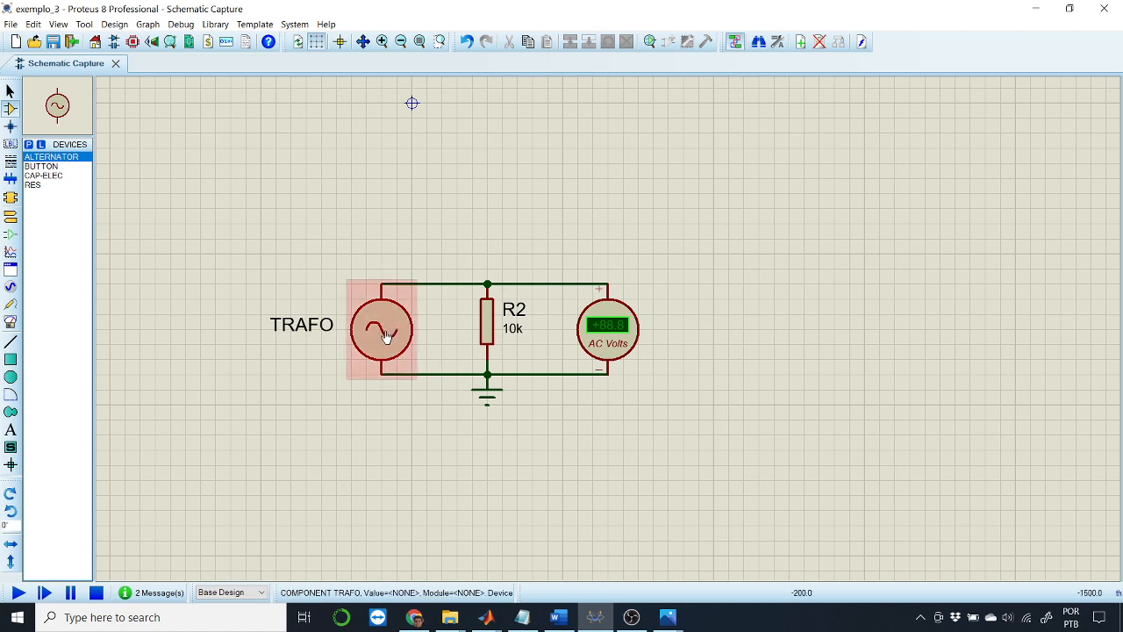
left_click(12, 322)
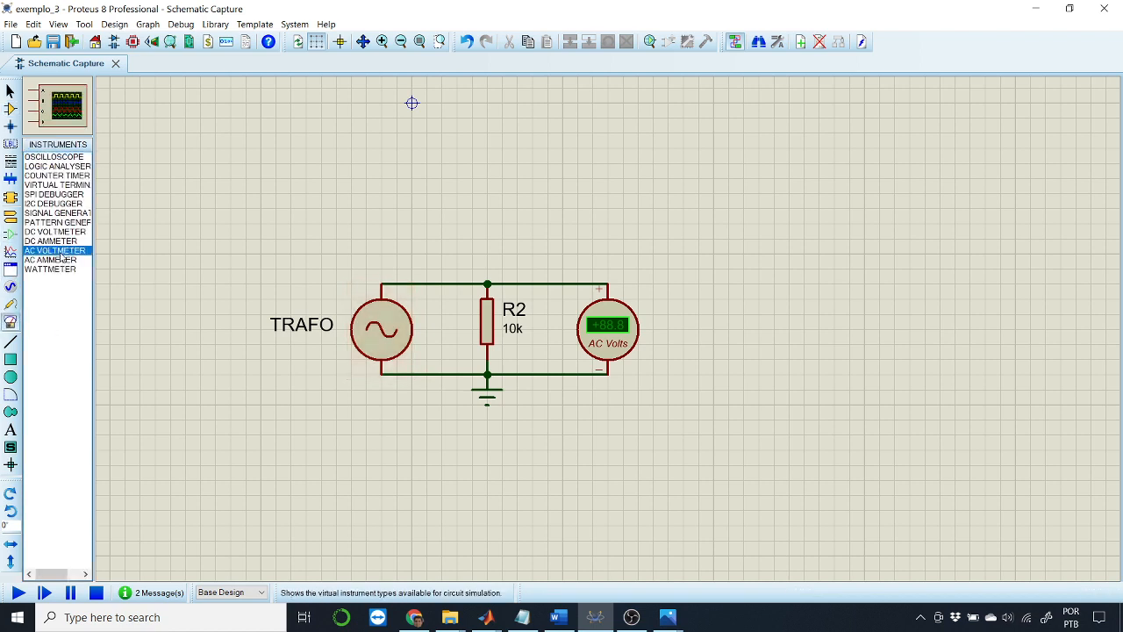
left_click(63, 251)
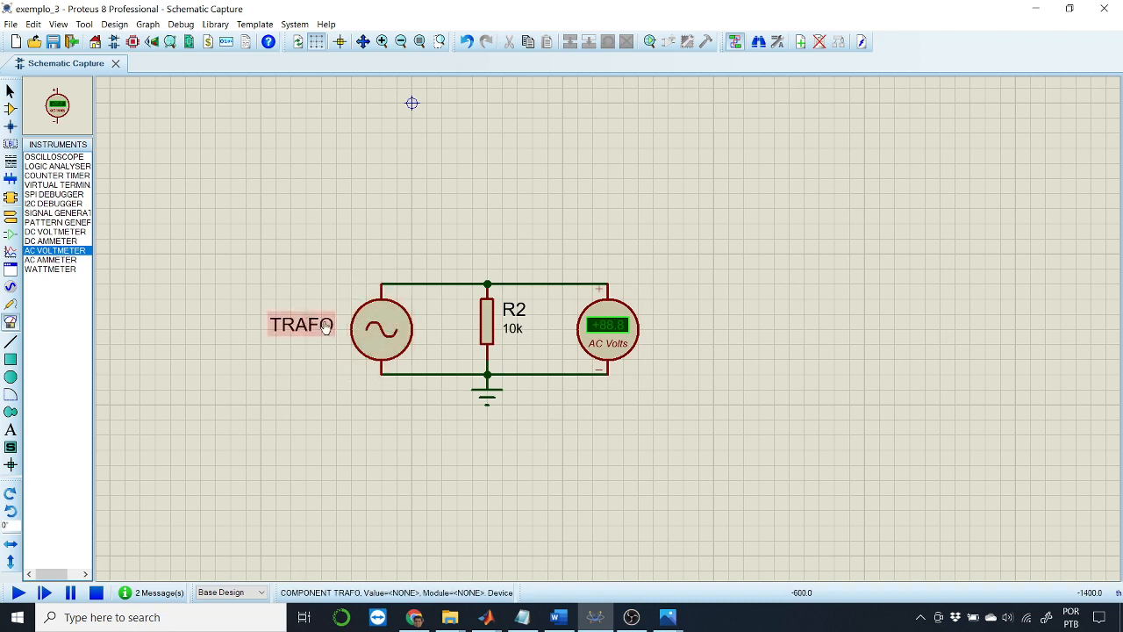
Examine the amplitude and frequency in the TRAFO source's properties, closing them without changes
double_click(391, 332)
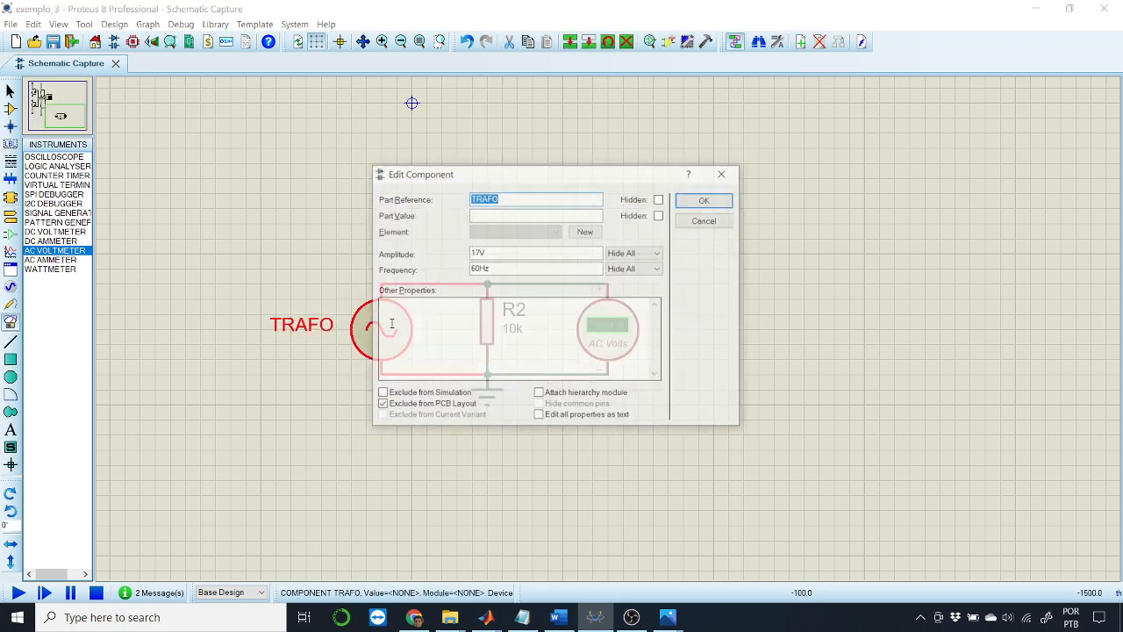
left_click(500, 252)
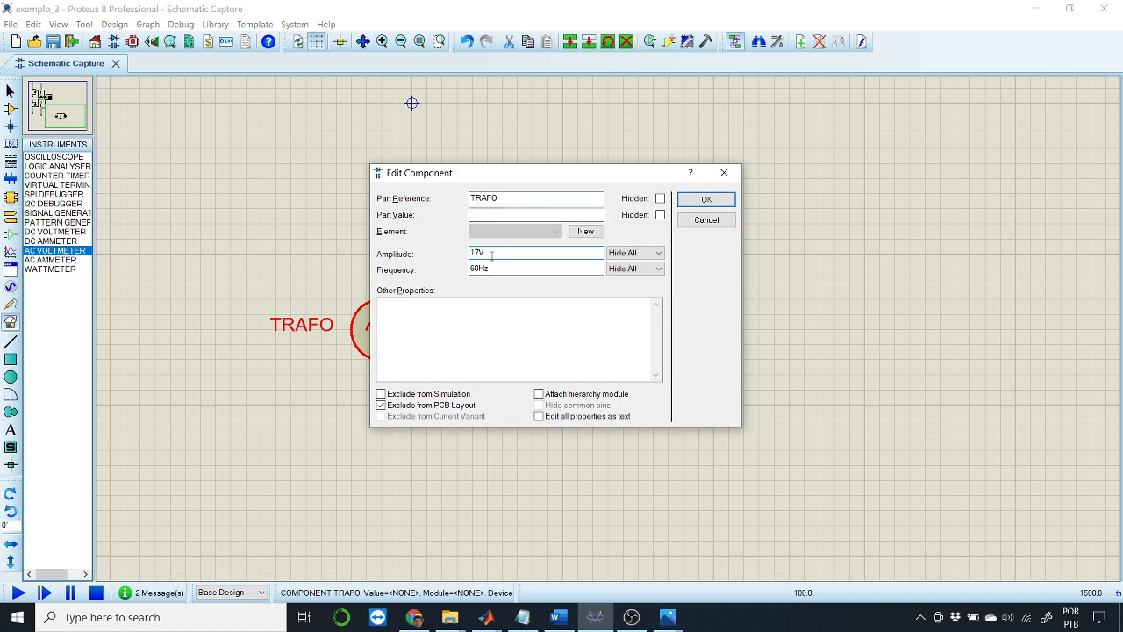
left_click_drag(535, 172, 618, 178)
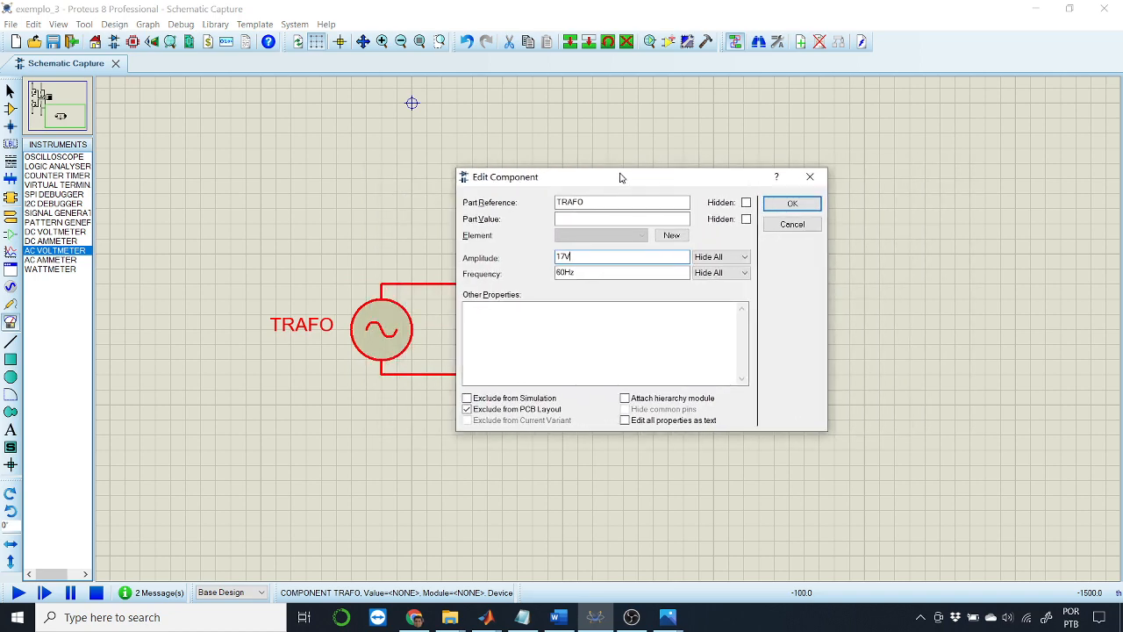
left_click(591, 274)
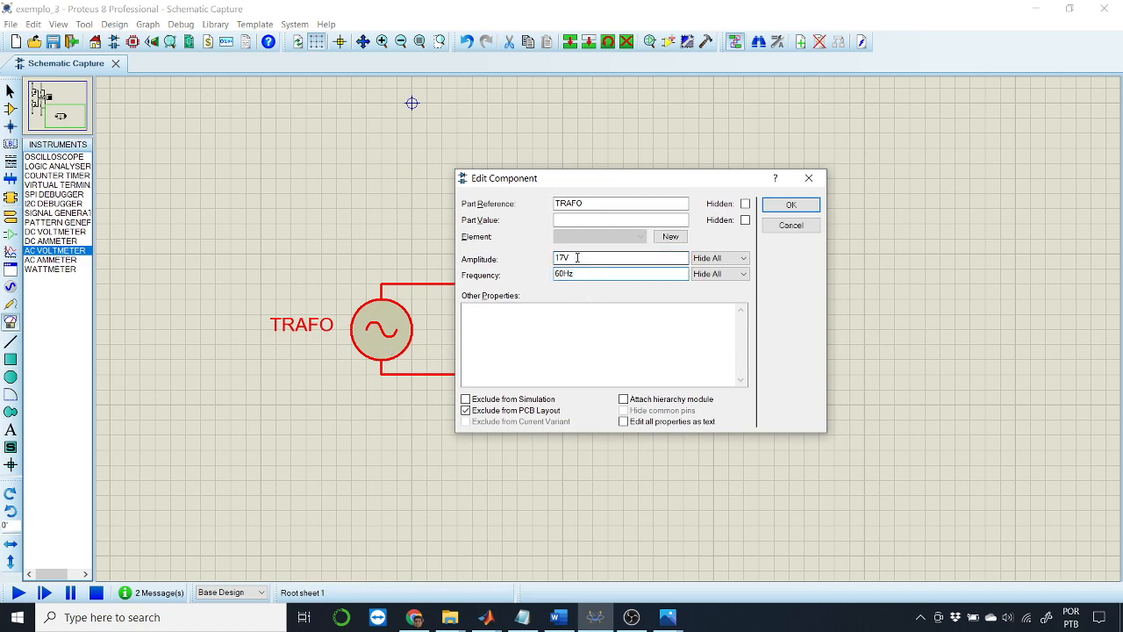
left_click_drag(629, 180, 842, 172)
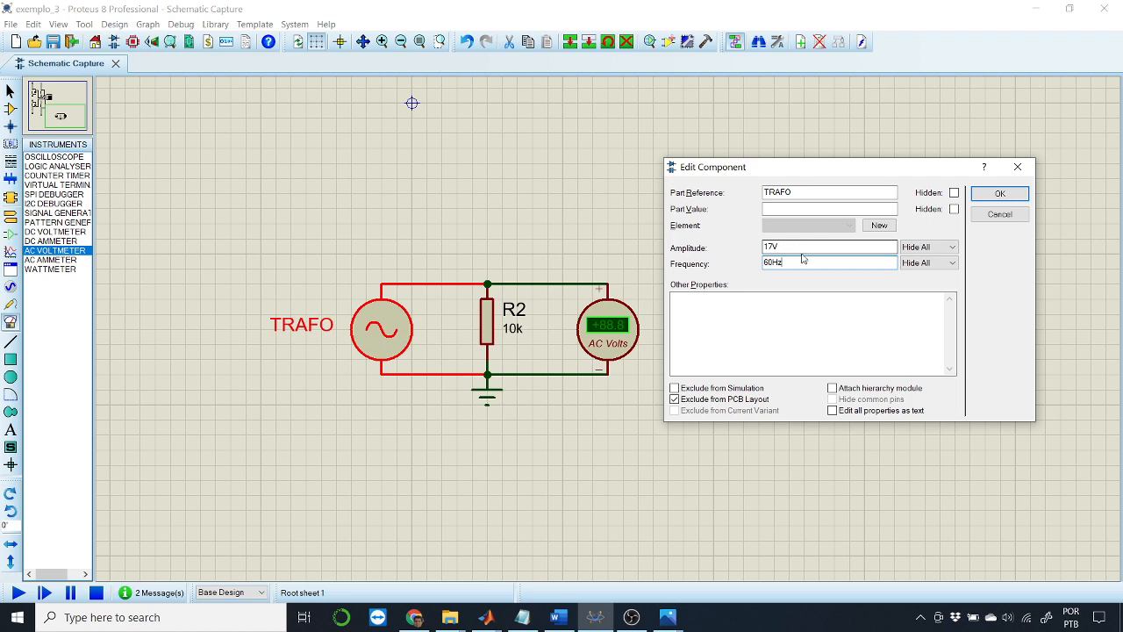
left_click_drag(792, 249, 752, 248)
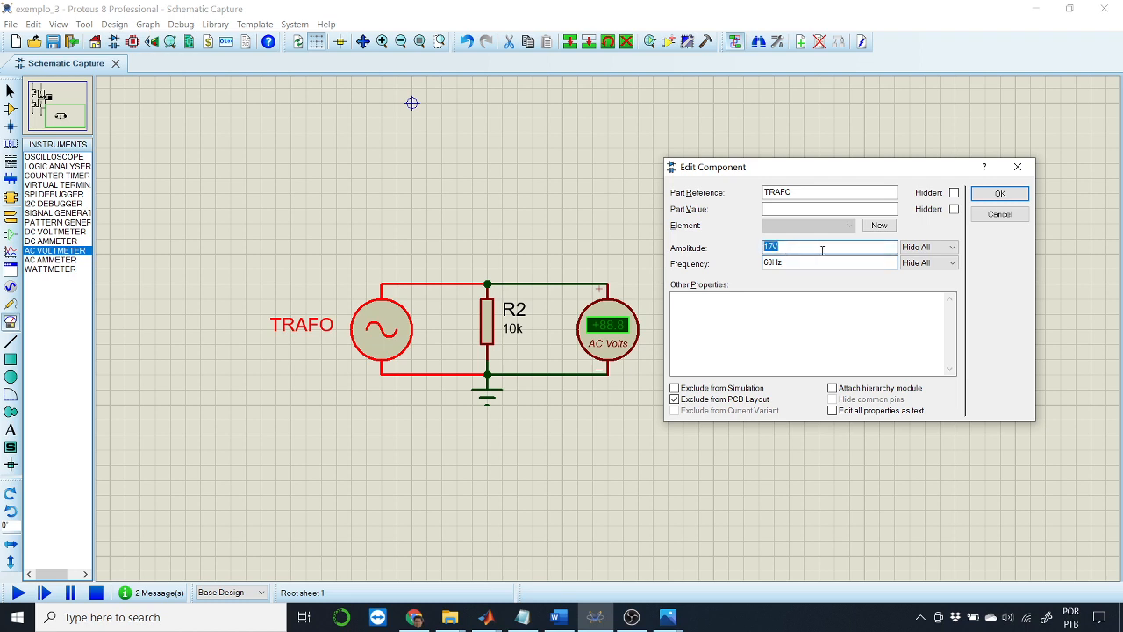
left_click_drag(822, 251, 727, 253)
left_click(781, 247)
left_click_drag(781, 247, 759, 247)
left_click(787, 248)
left_click_drag(794, 179, 781, 169)
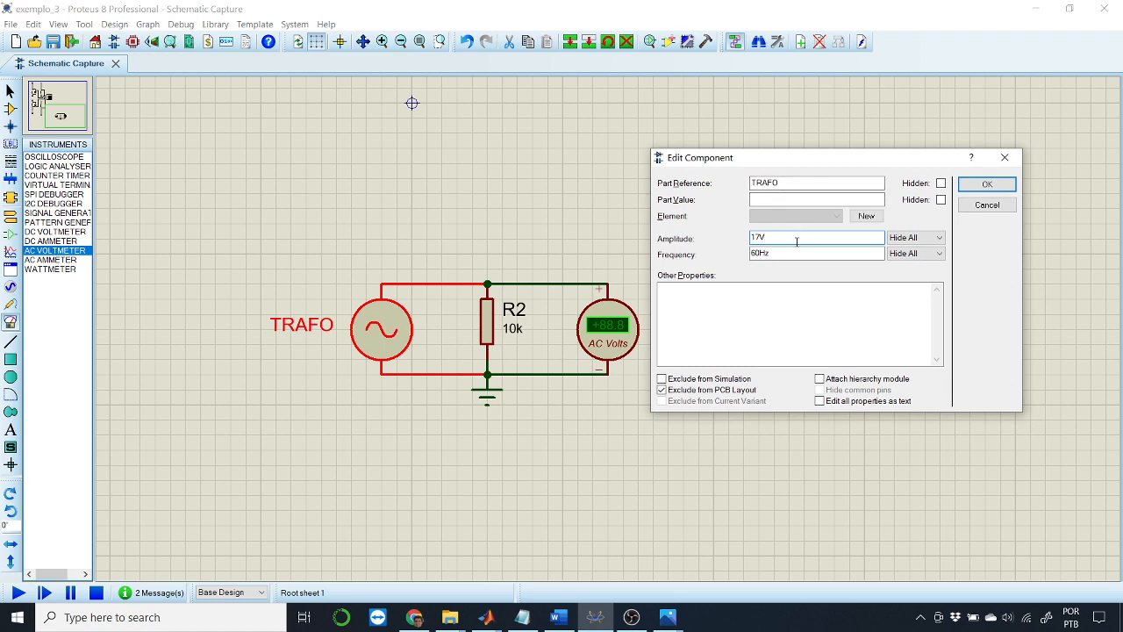
left_click_drag(769, 238, 746, 238)
left_click(778, 237)
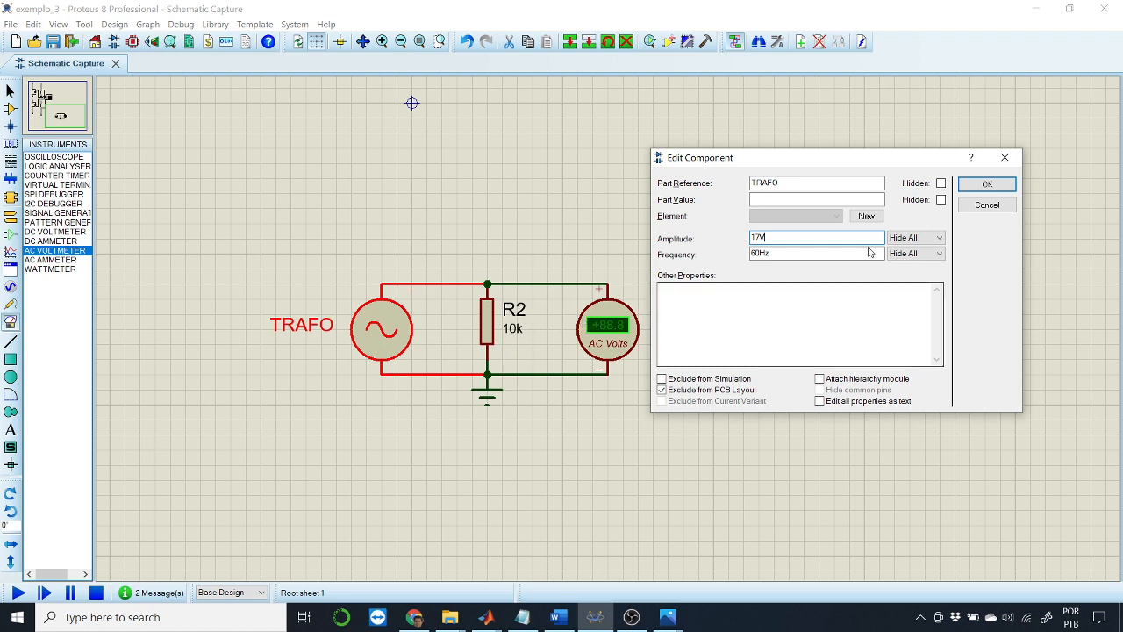
left_click_drag(767, 237, 745, 240)
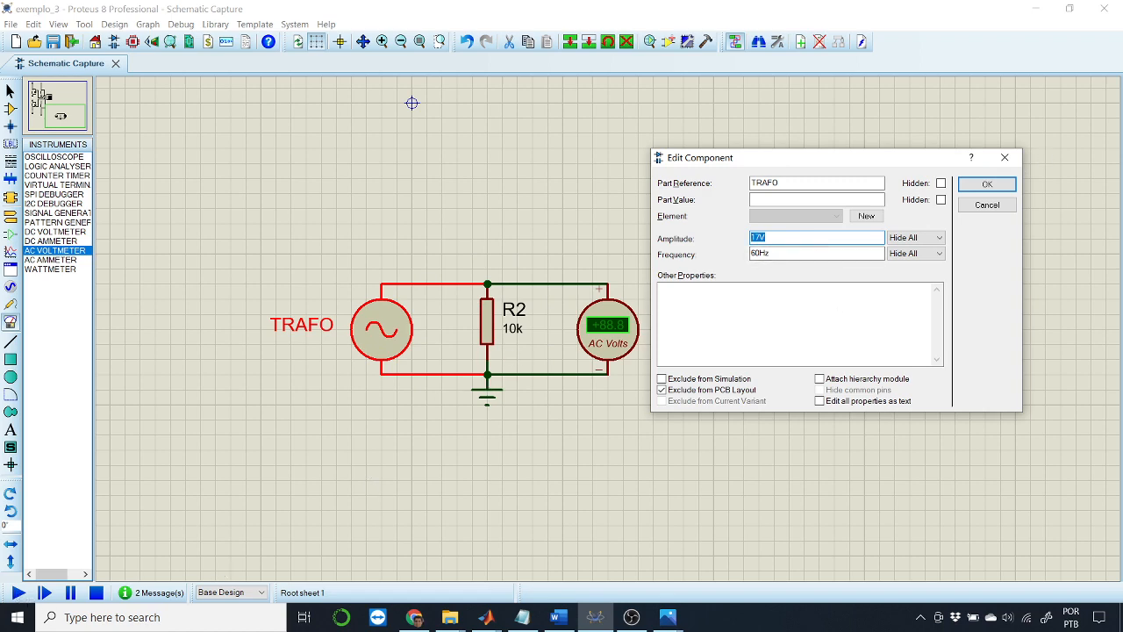
left_click(1005, 158)
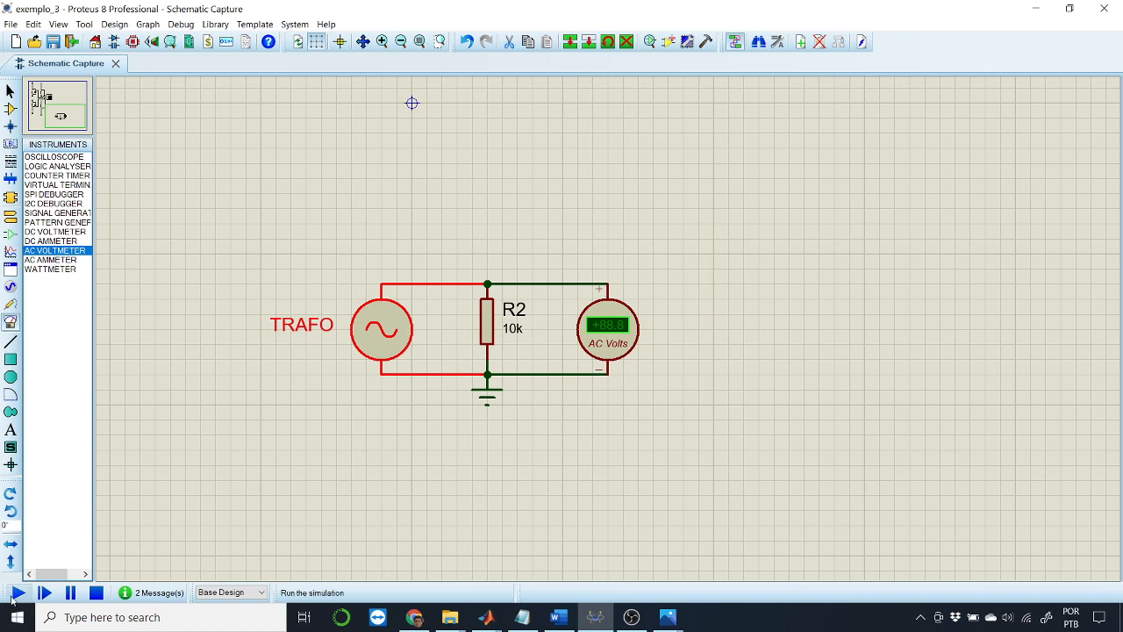
Run the simulation to read the AC voltmeter across R2, and stop it
left_click(14, 596)
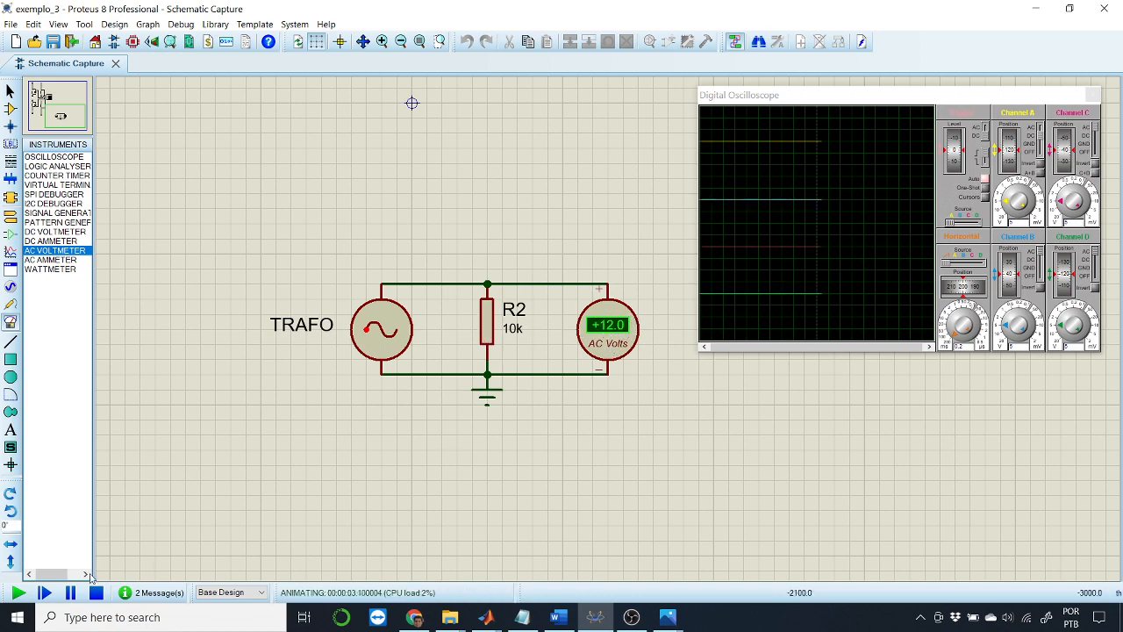
left_click(96, 593)
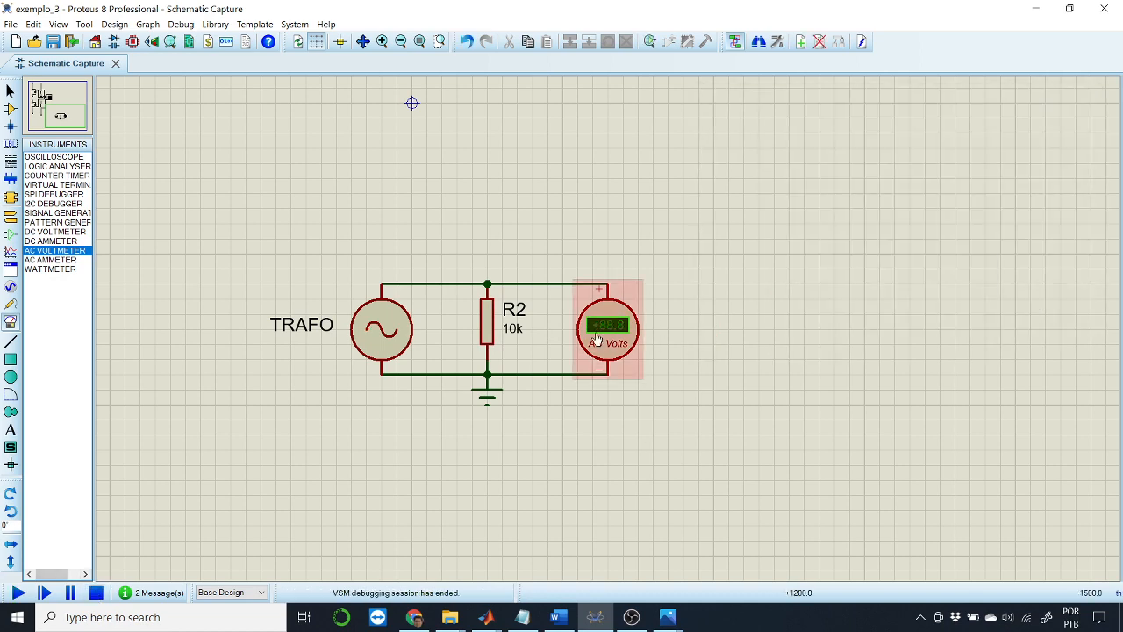
Set the TRAFO source's frequency to 1 Hz and run a short simulation to check the AC voltmeter
double_click(382, 345)
left_click(482, 268)
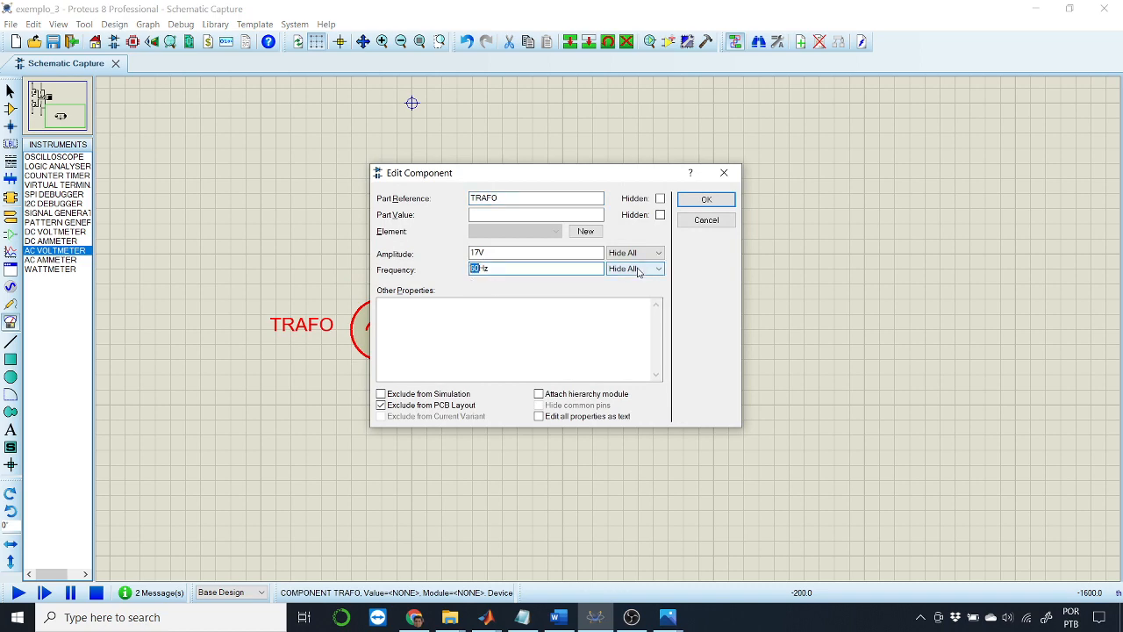
type("1")
left_click(707, 199)
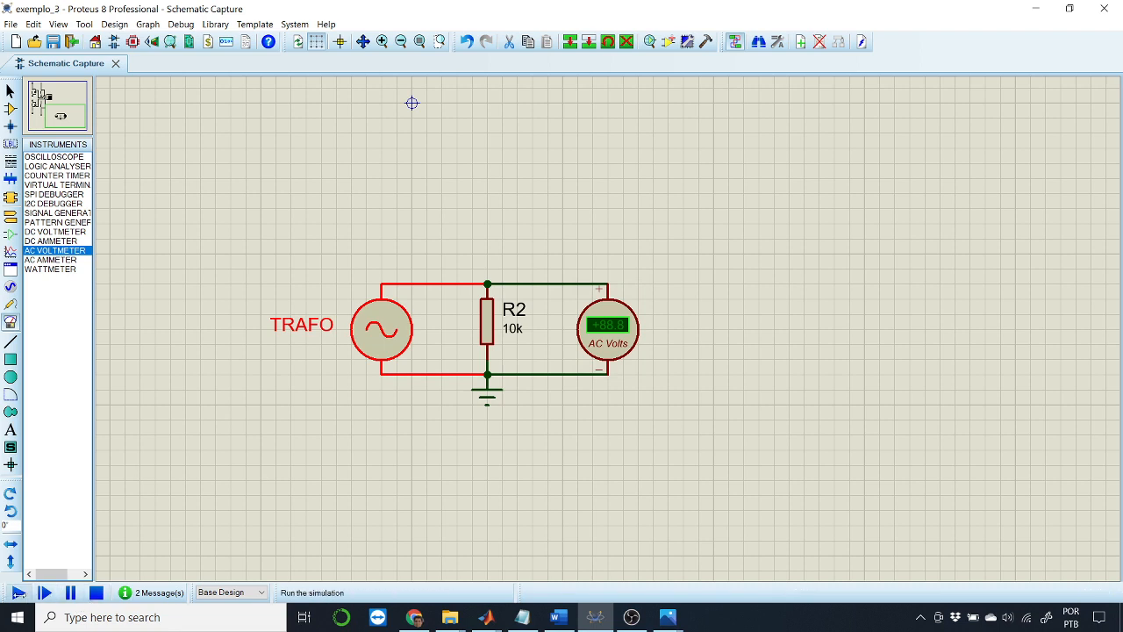
left_click(18, 593)
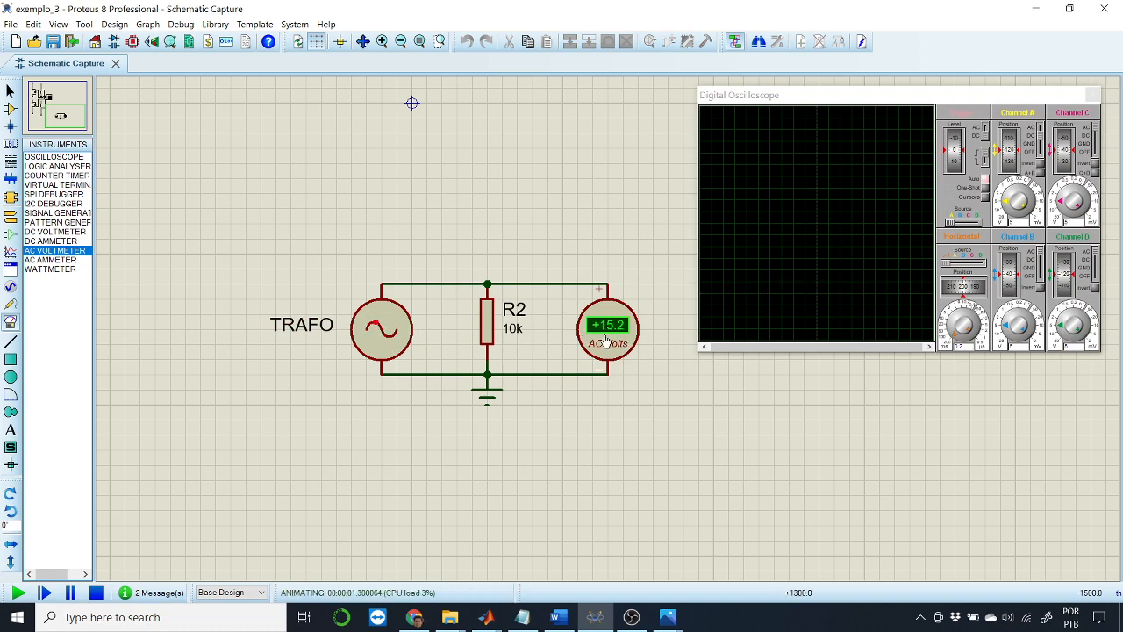
left_click(97, 593)
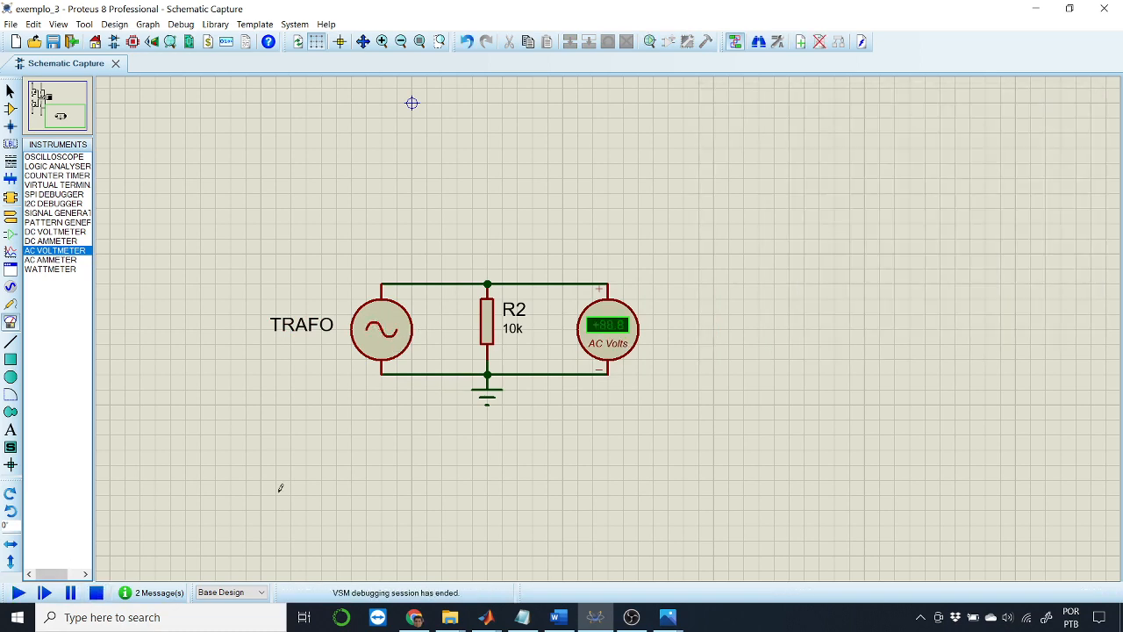
Set the TRAFO source's frequency to 60 Hz and run a short simulation to check the AC voltmeter
double_click(382, 329)
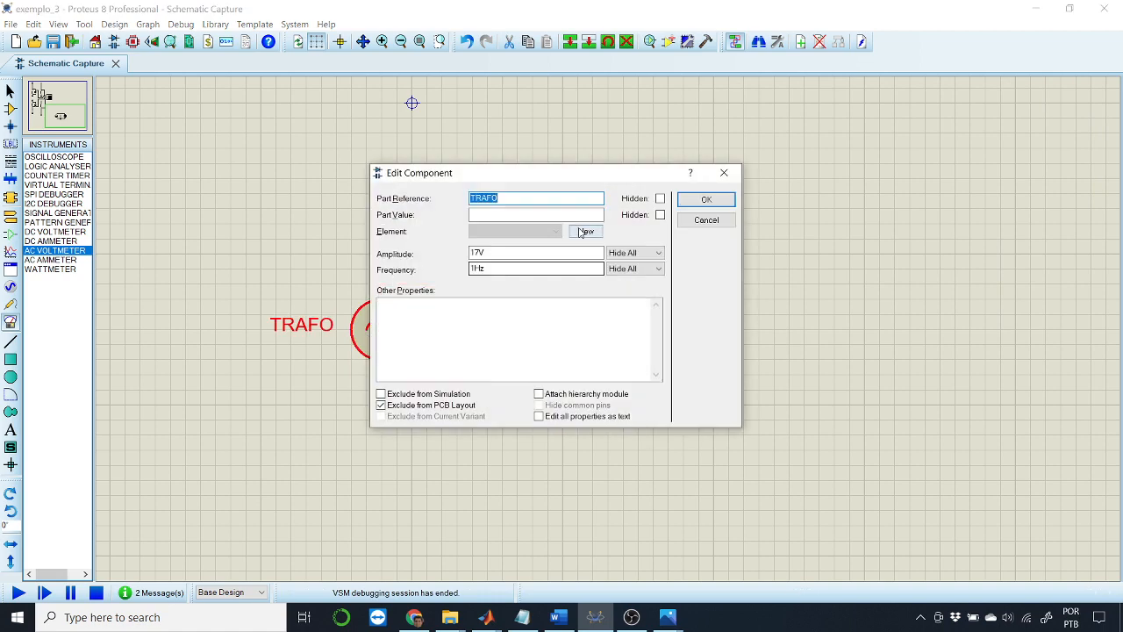
left_click_drag(476, 269, 470, 268)
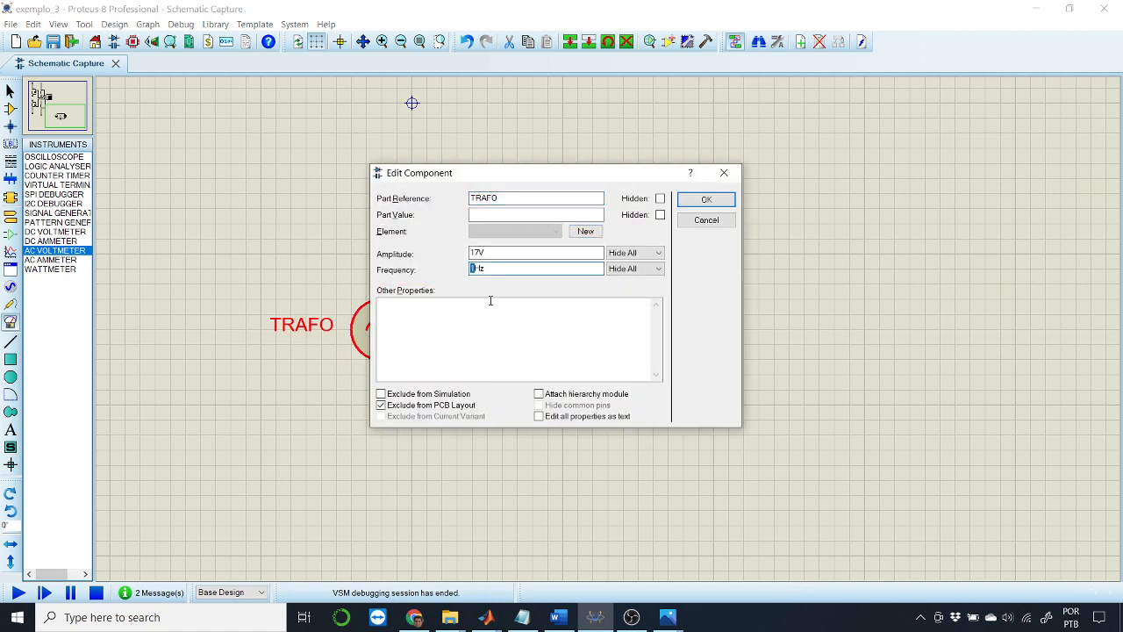
type("60")
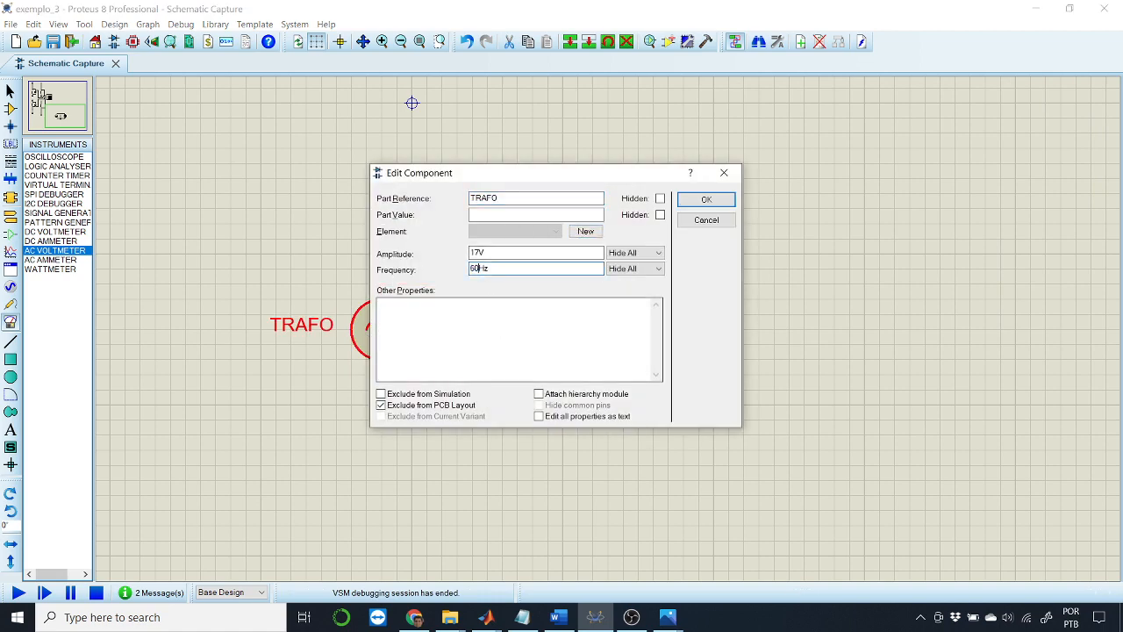
left_click(706, 199)
left_click(325, 453)
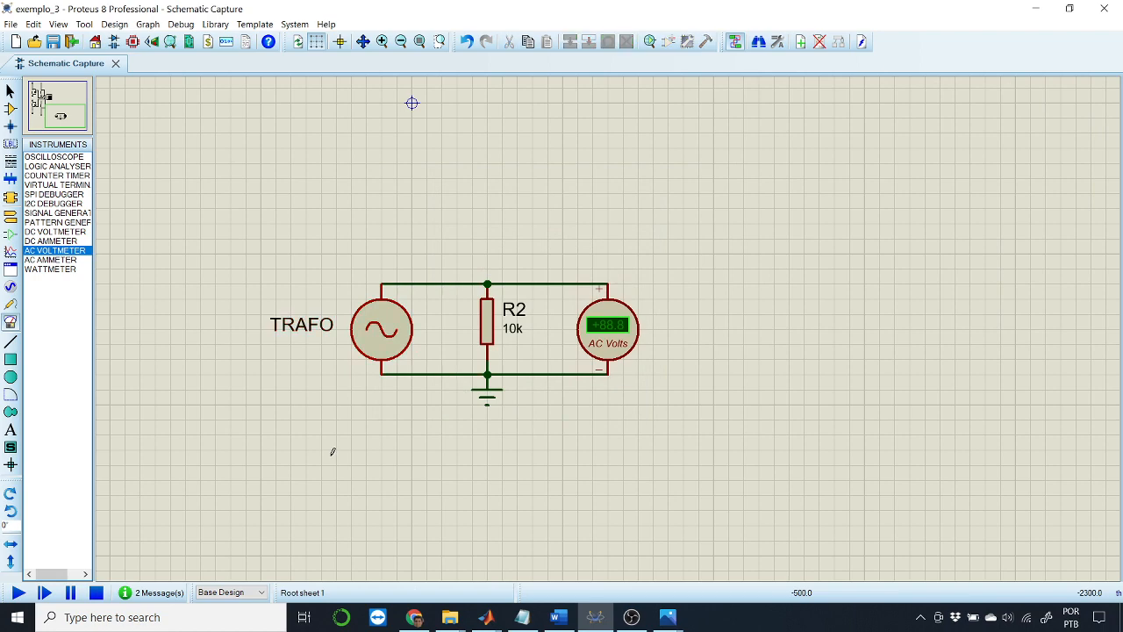
left_click(18, 592)
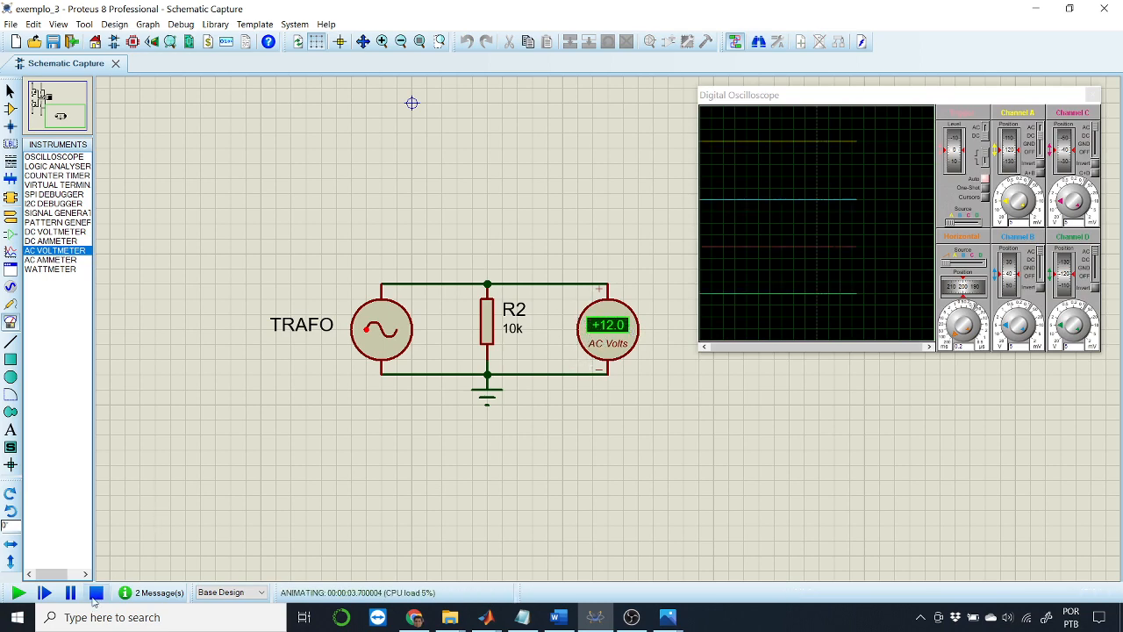
left_click(97, 594)
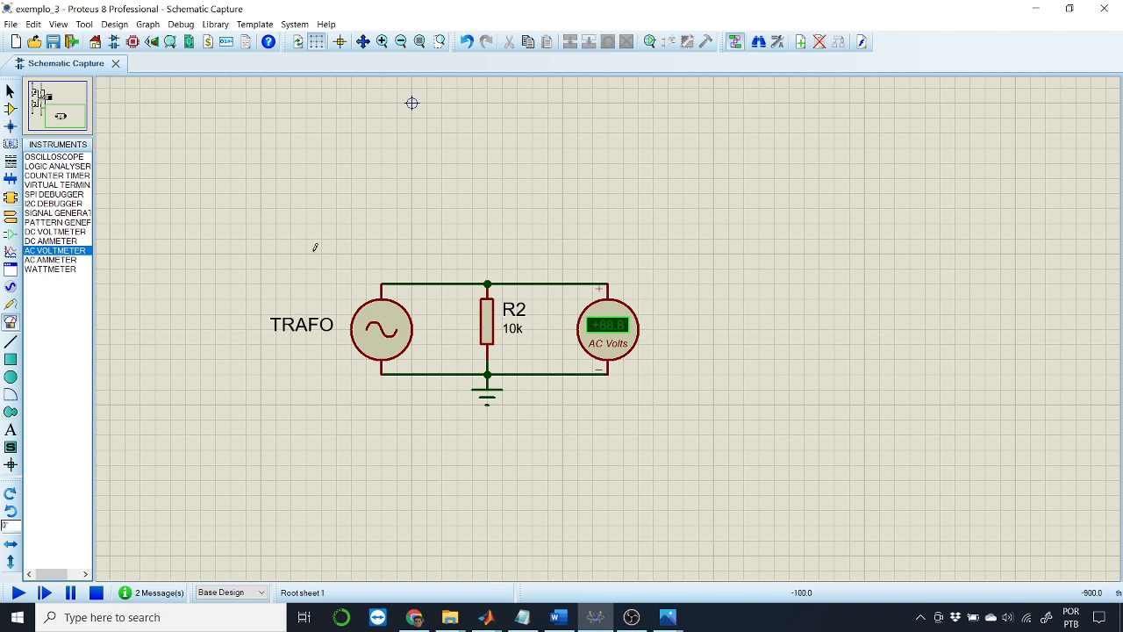
Place an oscilloscope to the right of the AC voltmeter and wire its channel A to the voltmeter's positive terminal
left_click(8, 290)
left_click(10, 307)
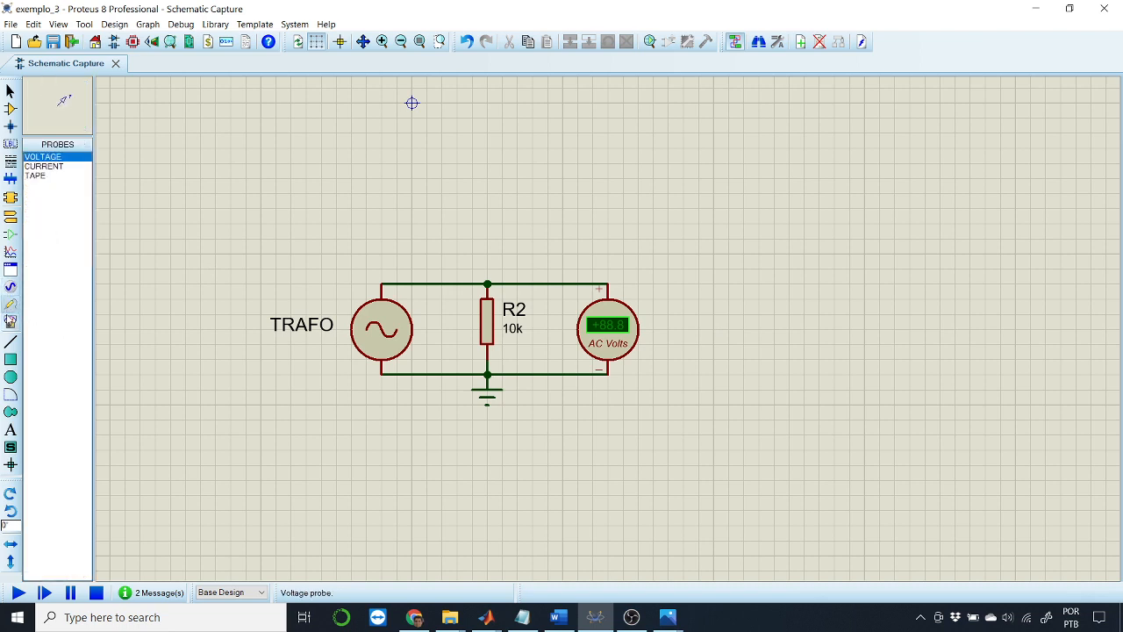
left_click(12, 323)
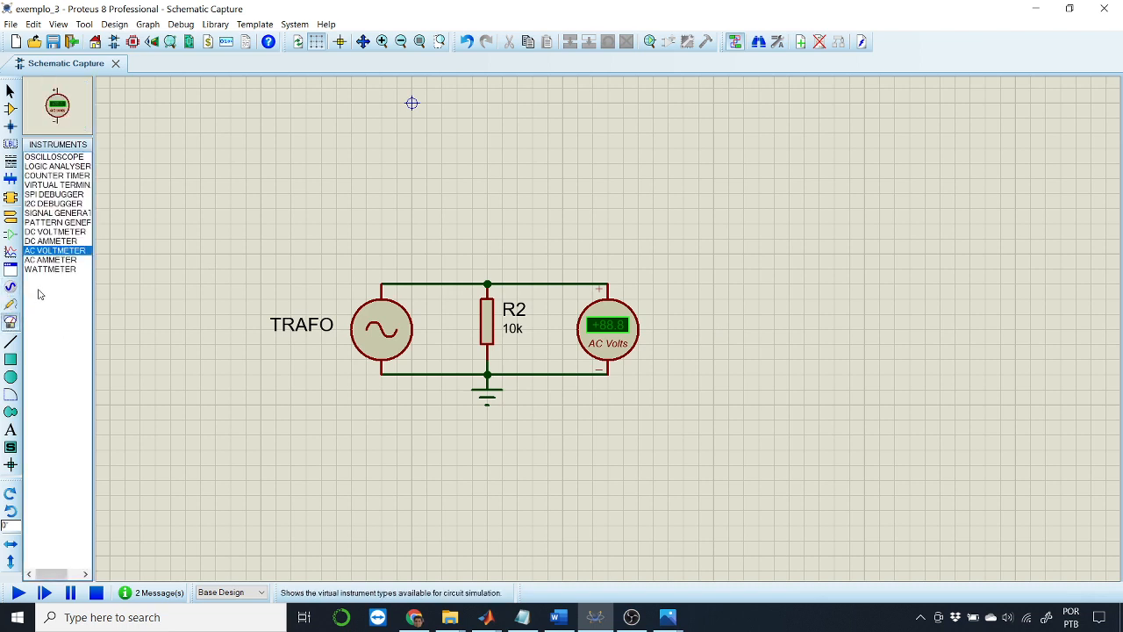
left_click(60, 158)
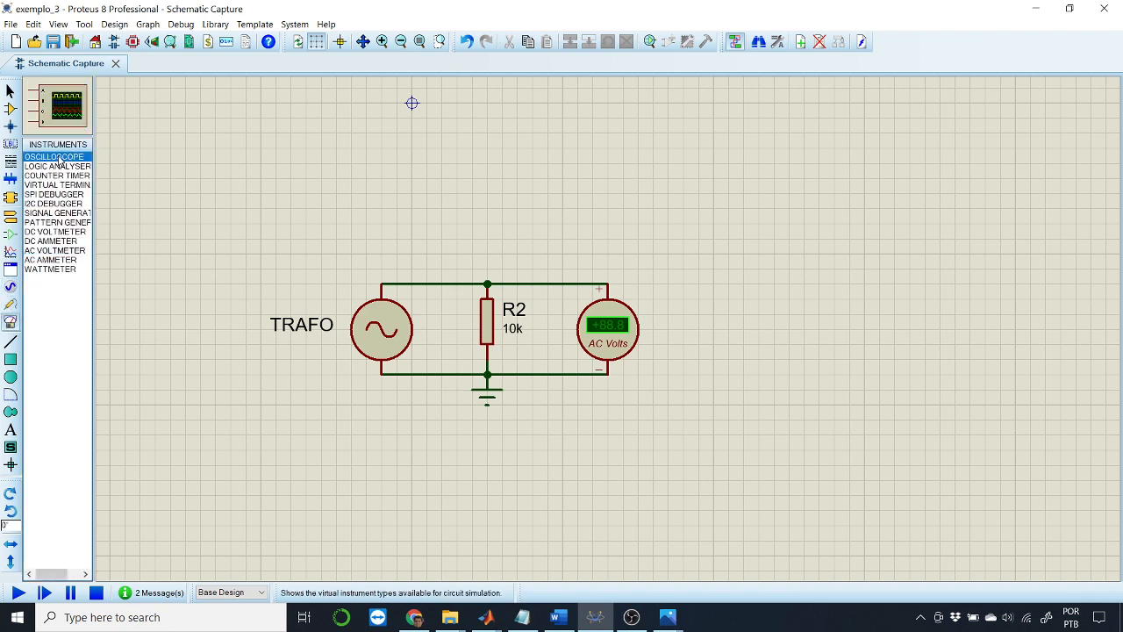
left_click(860, 288)
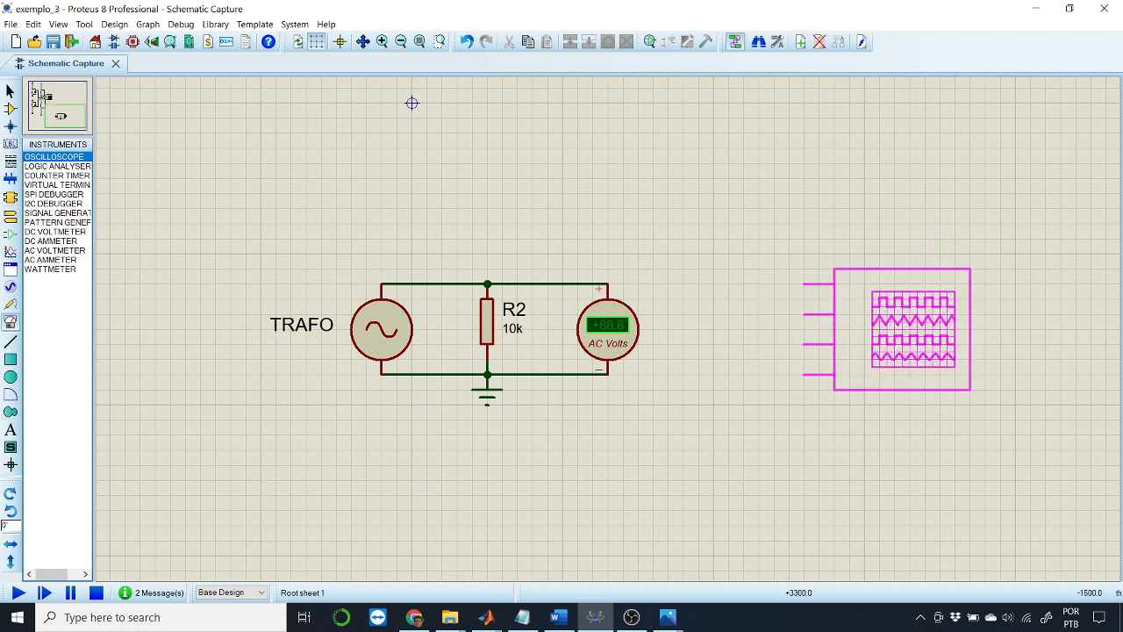
left_click(888, 325)
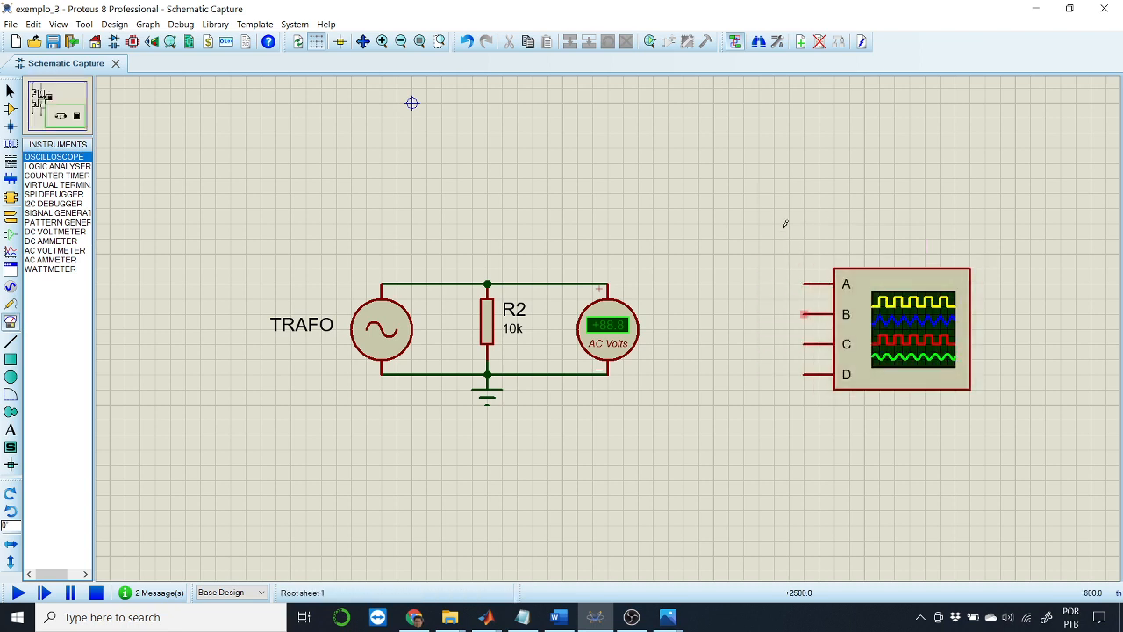
left_click(805, 278)
left_click(612, 281)
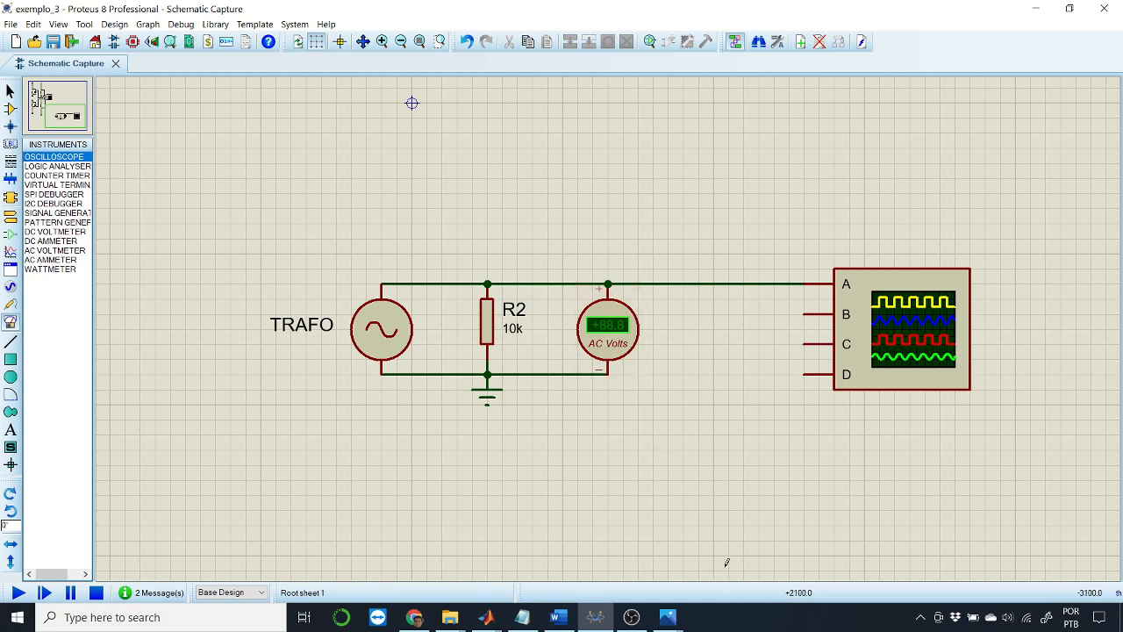
Switch to Photos and examine the labelled oscilloscope front-panel diagram he4.jpg
mouse_move(667, 617)
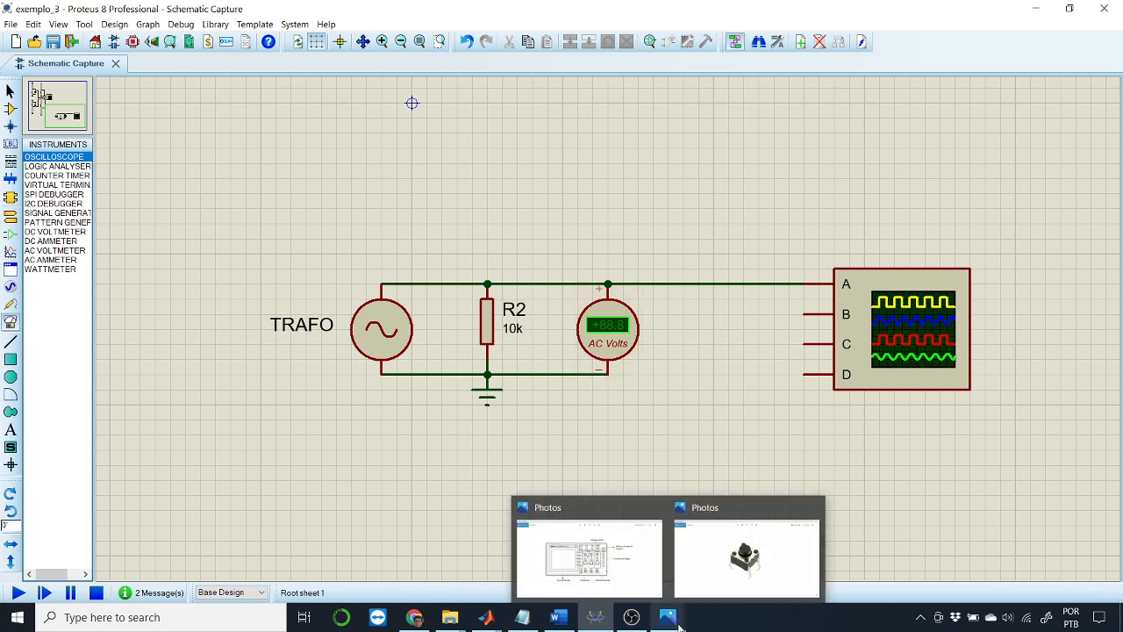
left_click(628, 593)
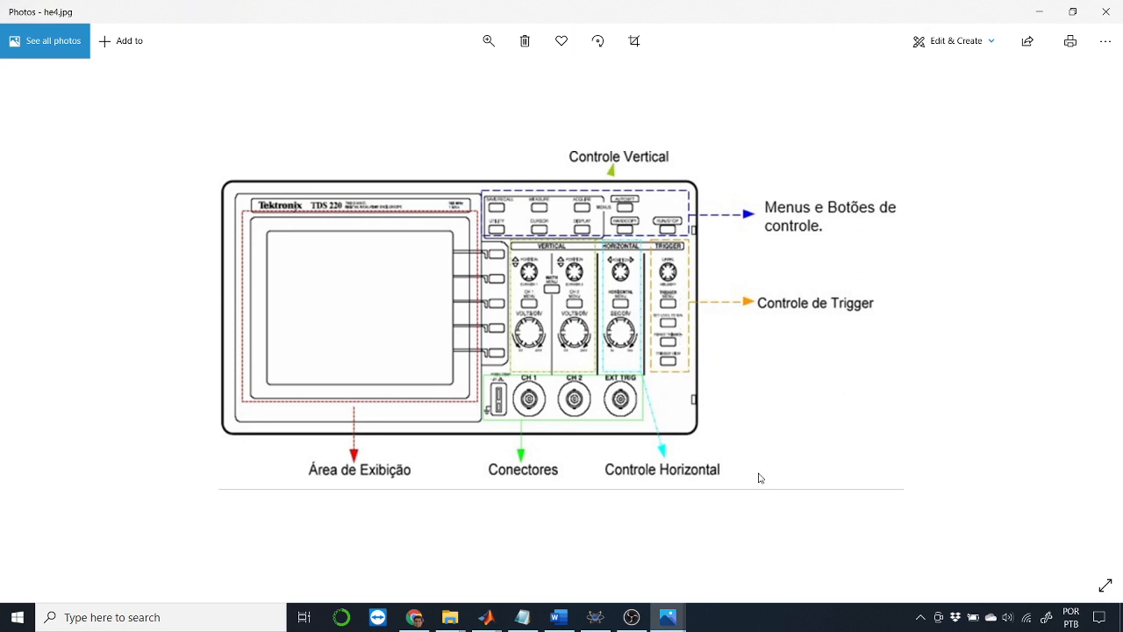
Switch back to Proteus and run the simulation to show the source waveform on the oscilloscope
left_click(597, 624)
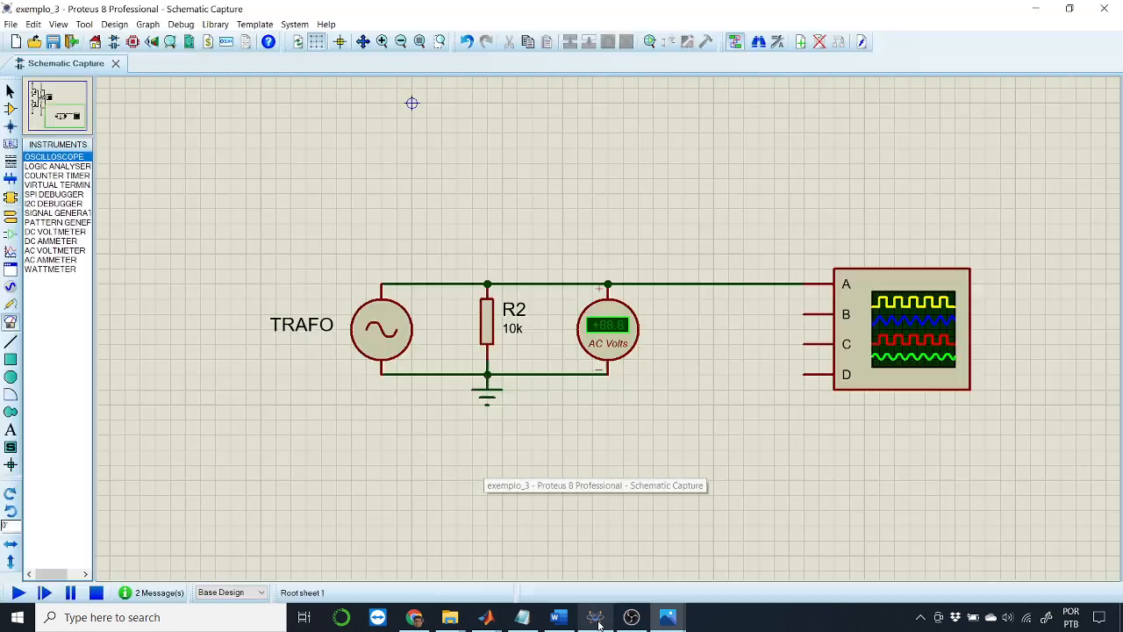
left_click(18, 594)
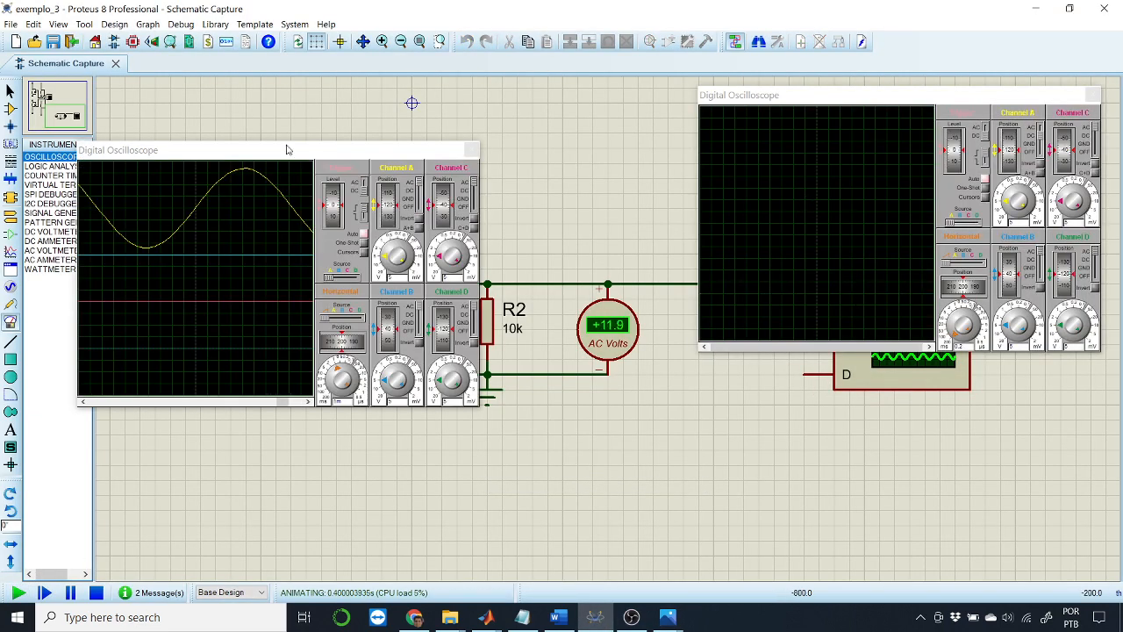
Move the oscilloscope window showing the sine wave away from the oscilloscope symbol on the schematic
left_click_drag(236, 155, 854, 102)
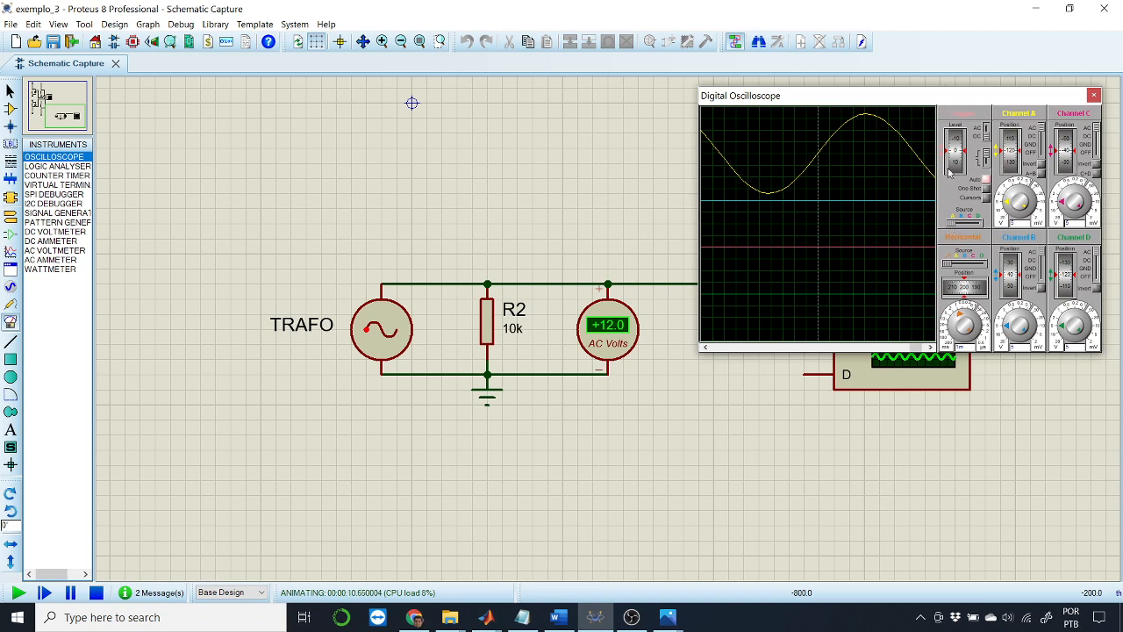
left_click_drag(947, 100, 473, 226)
left_click(505, 96)
left_click_drag(505, 97, 503, 223)
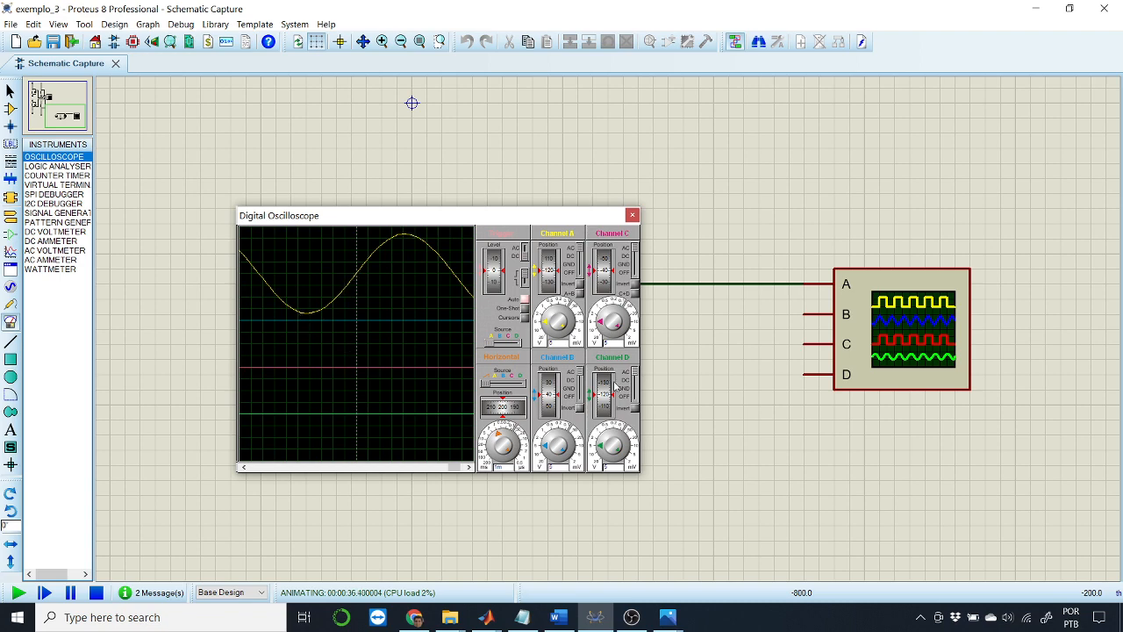
Try channel A at 10 V per division and with GND coupling, restoring 5 V per division and AC coupling
left_click(546, 324)
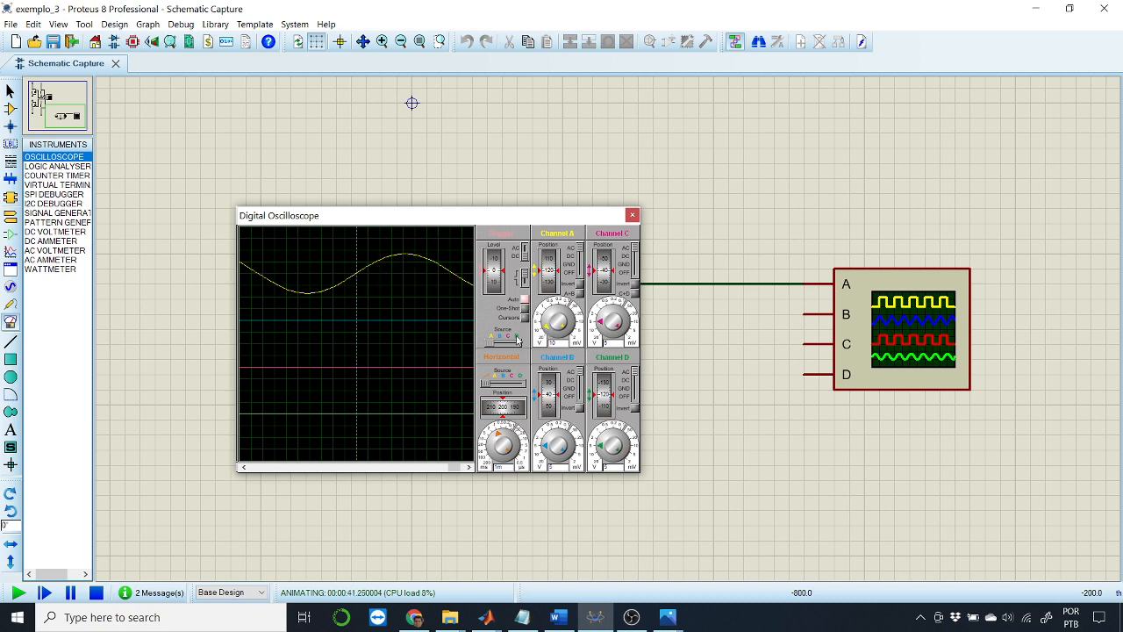
left_click(548, 328)
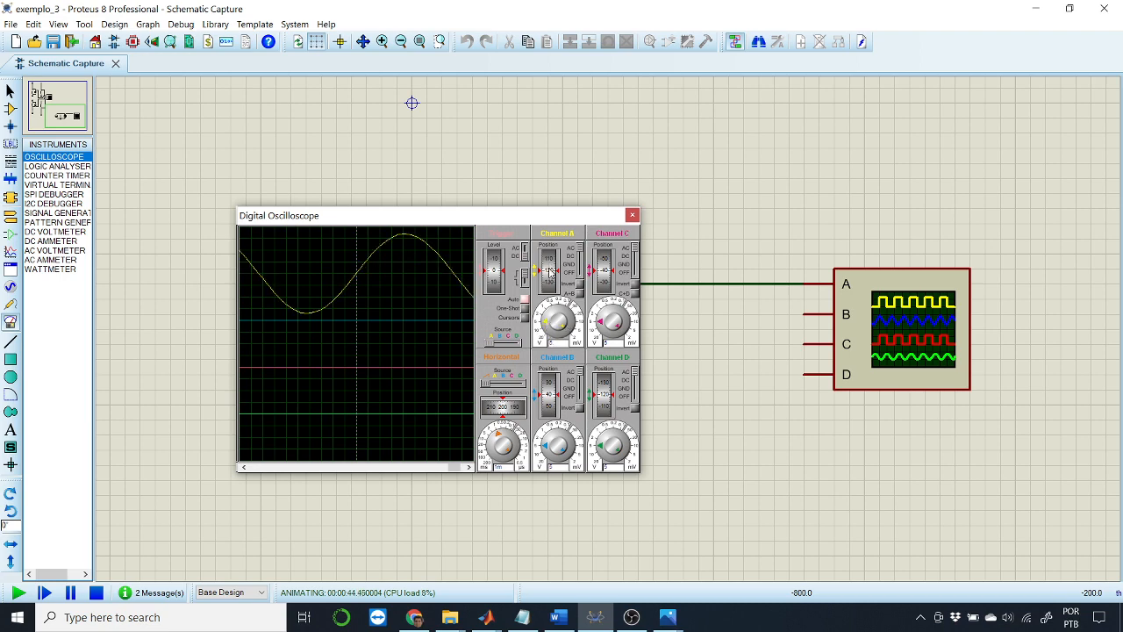
left_click_drag(552, 268, 550, 271)
left_click(580, 270)
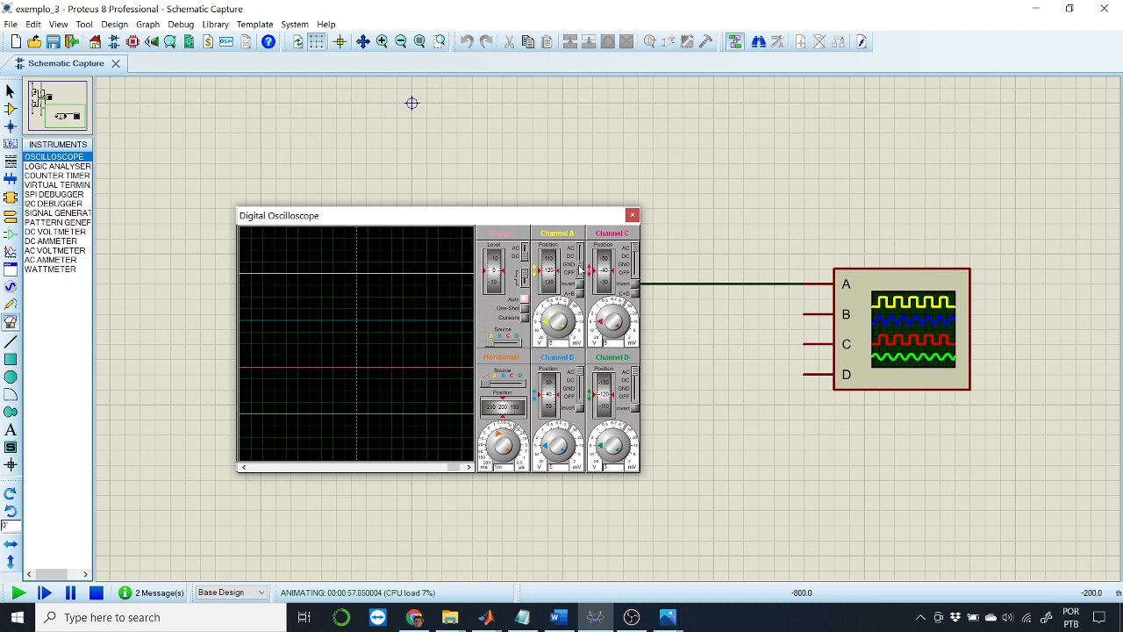
left_click(581, 250)
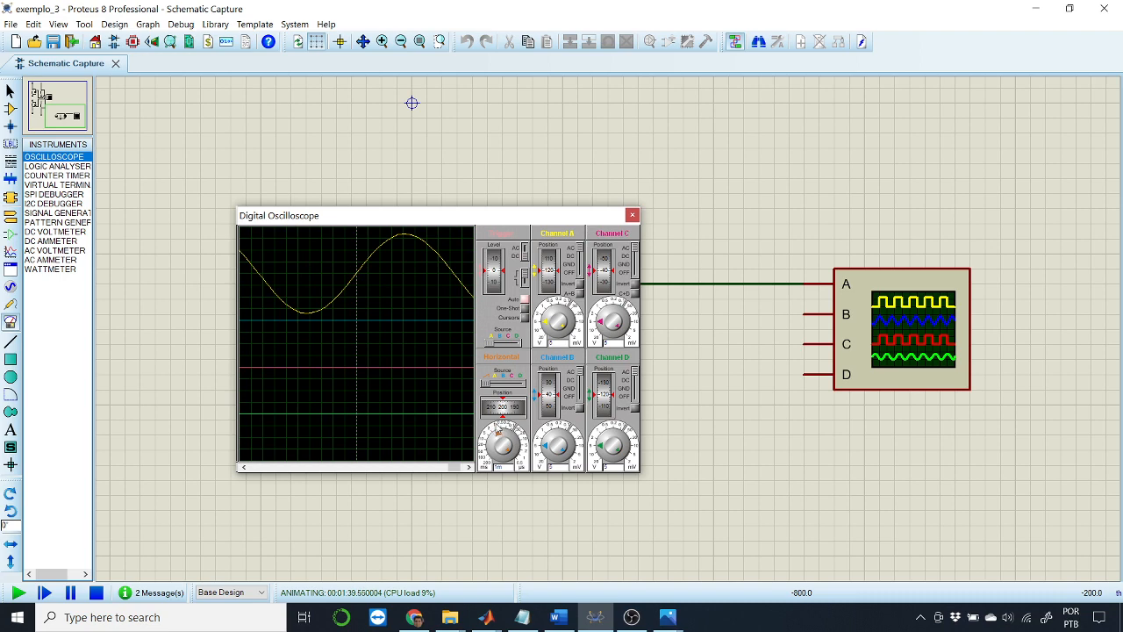
Set the oscilloscope's timebase to 2 ms per division and shift its horizontal position slightly
left_click(497, 436)
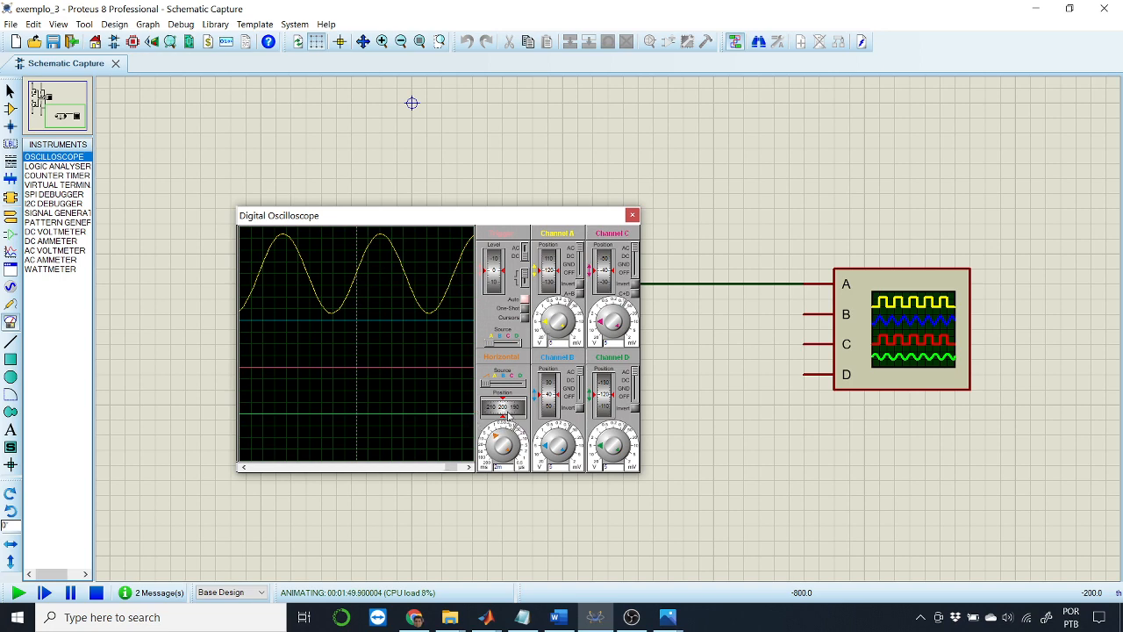
scroll(509, 407, "down", 4)
scroll(509, 409, "up", 3)
scroll(514, 410, "up", 2)
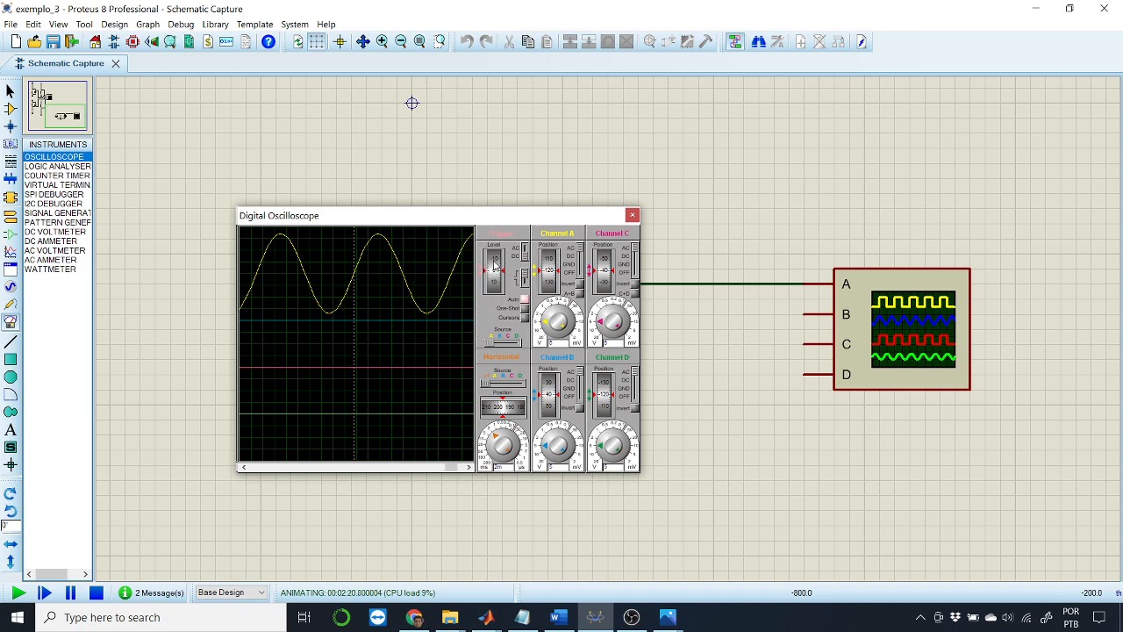
Vary the oscilloscope's trigger level from -40 to 20 and stop the simulation
left_click_drag(493, 264, 496, 275)
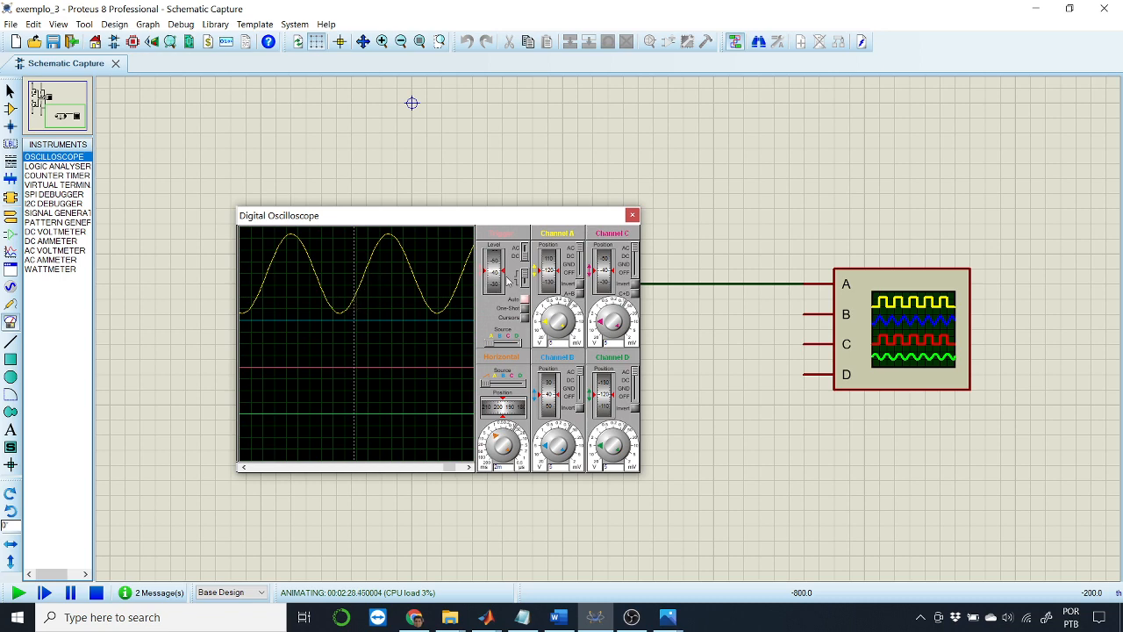
left_click_drag(494, 276, 502, 259)
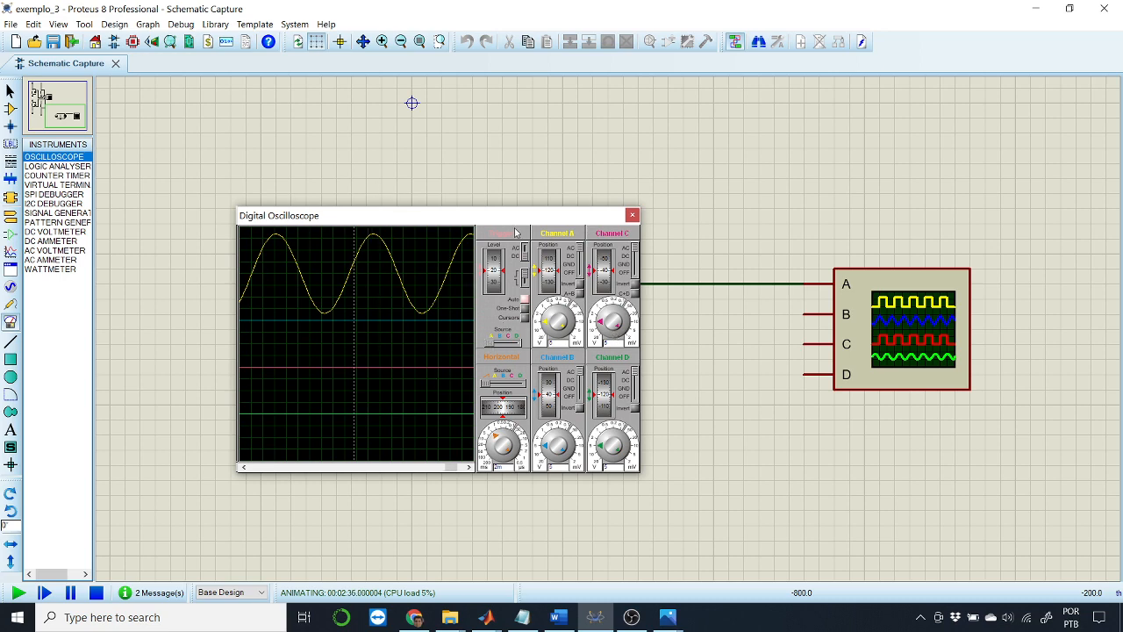
mouse_move(506, 218)
left_mouse_down()
mouse_move(582, 228)
mouse_move(502, 217)
left_mouse_up()
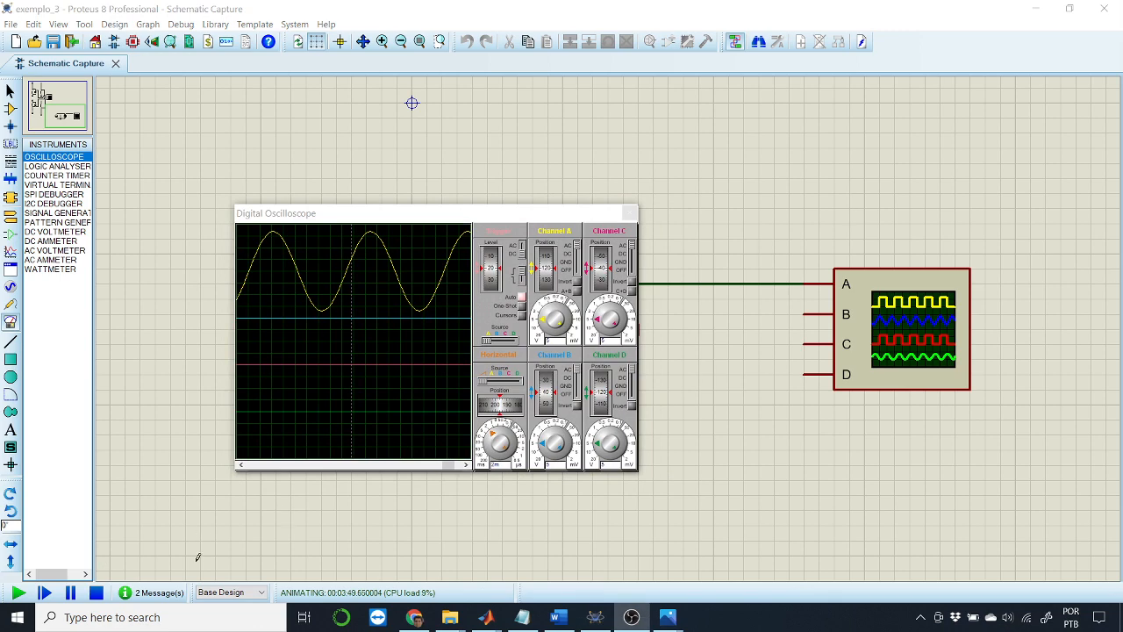
left_click(97, 593)
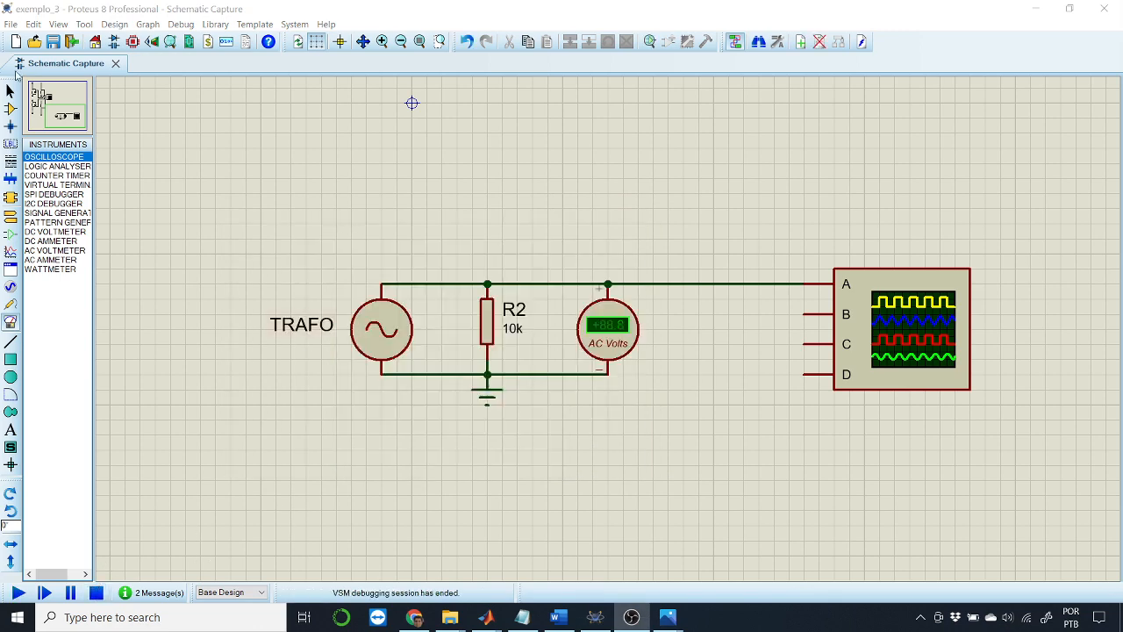
Switch to Photos from the push-button circuits, examine the push-button picture he5.jpg and close it
scroll(396, 255, "down", 1)
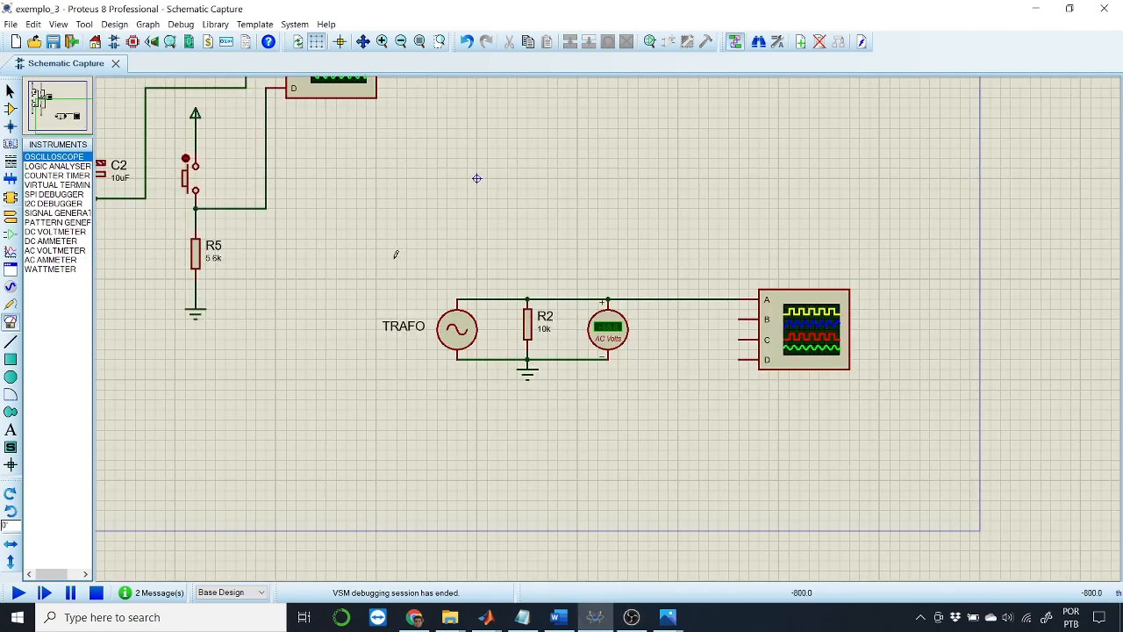
left_click_drag(476, 178, 658, 421)
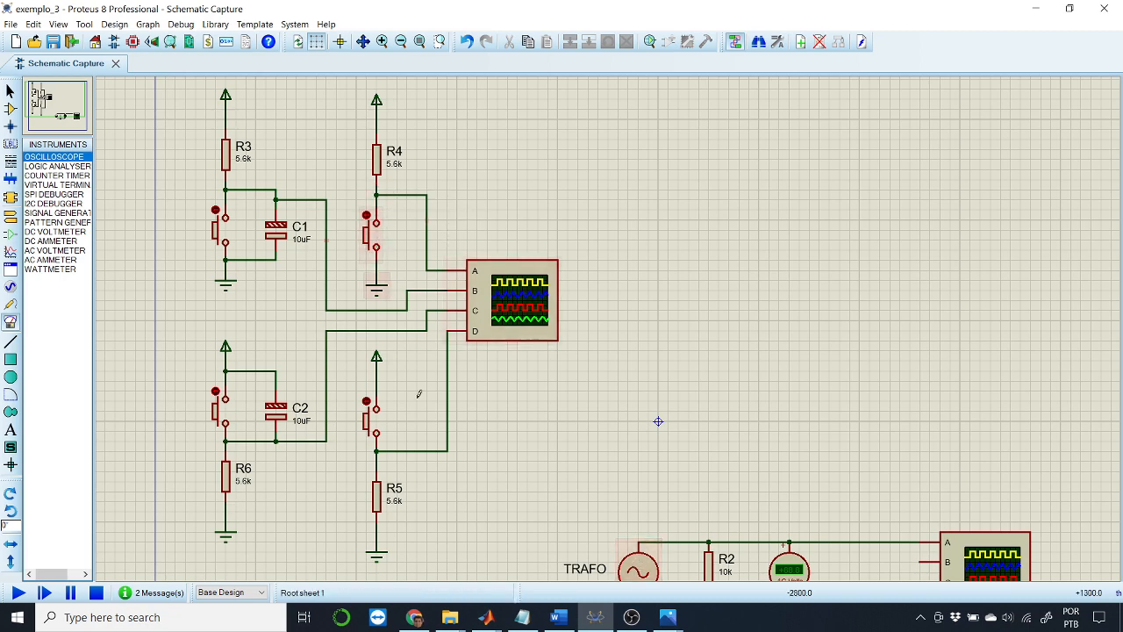
mouse_move(668, 617)
left_click(697, 571)
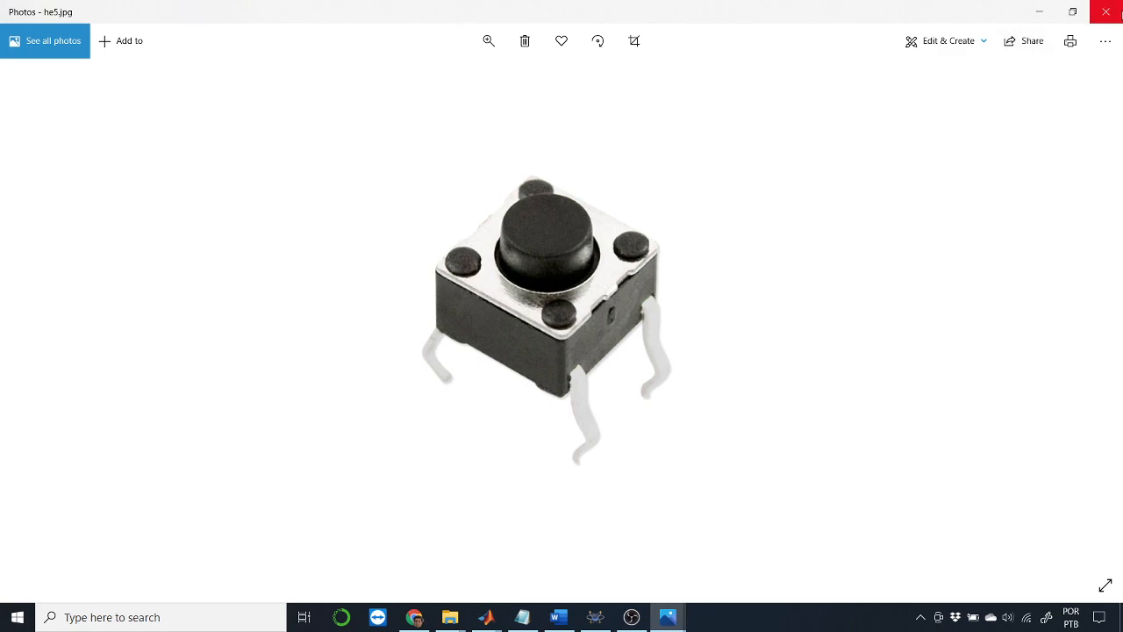
left_click(1106, 11)
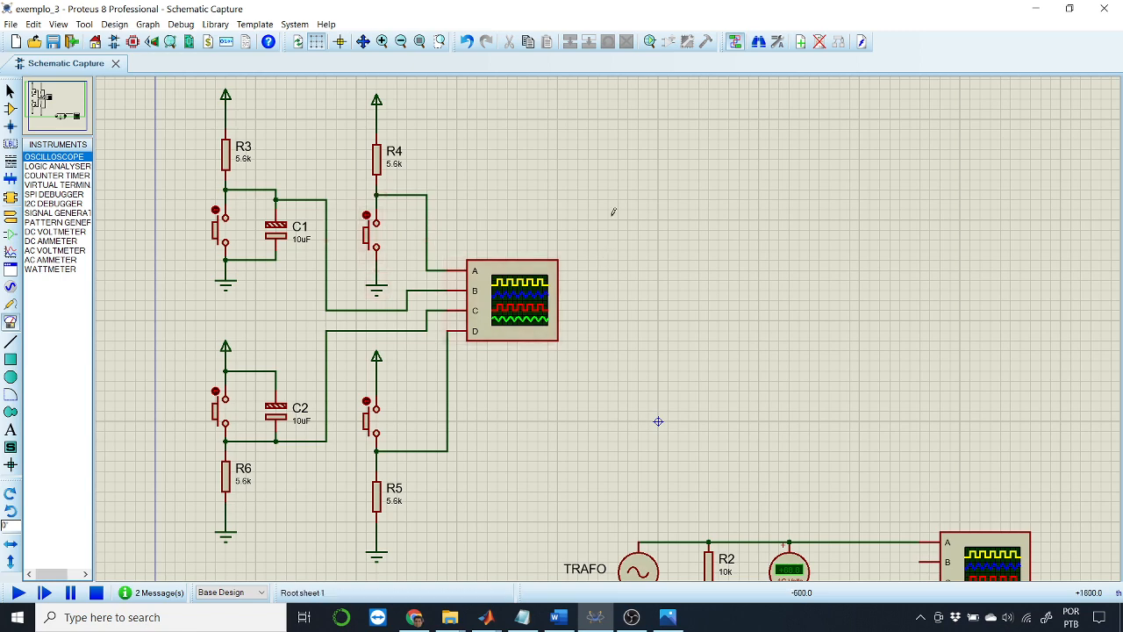
Run the simulation and move the oscilloscope windows clear of the push-button circuits
left_click(23, 596)
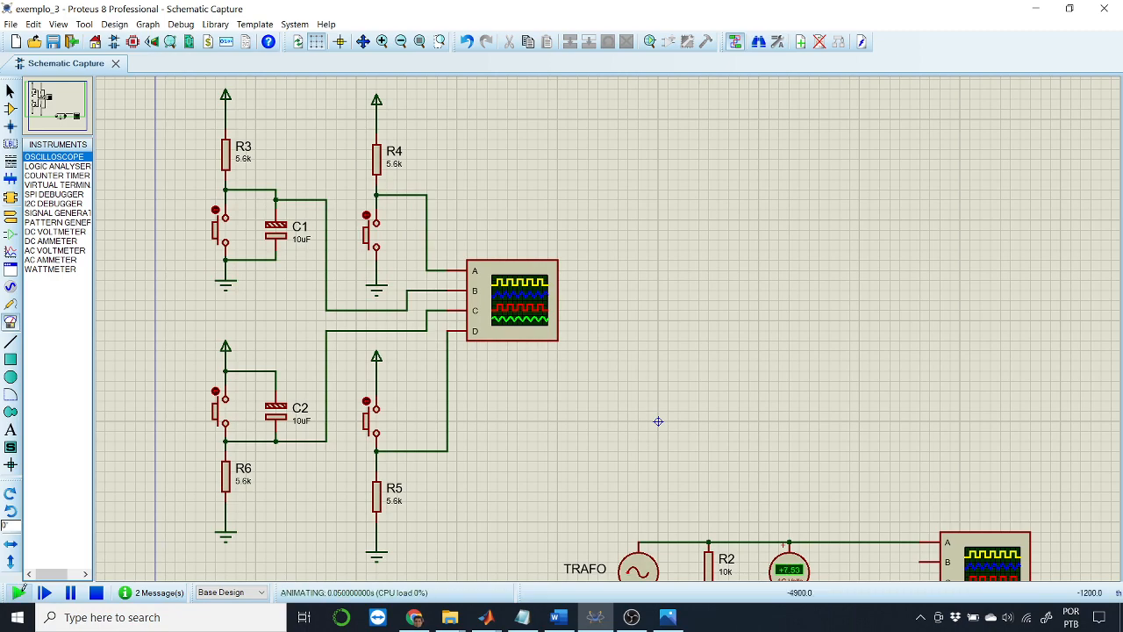
left_click_drag(475, 218, 903, 104)
left_click_drag(386, 227, 804, 107)
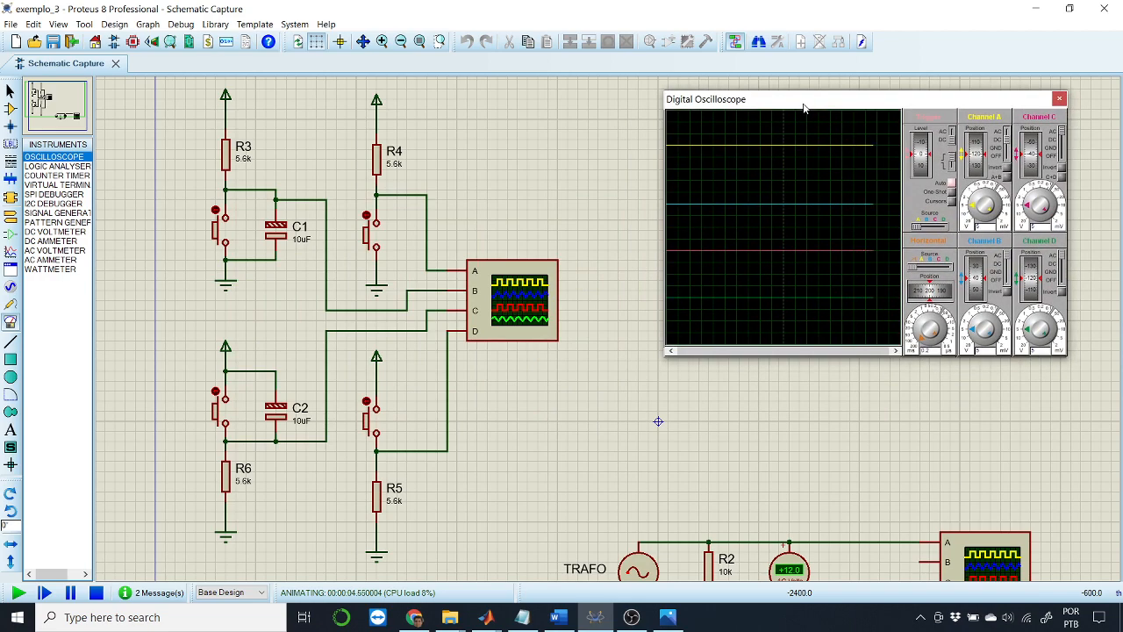
Operate the push button below R4 repeatedly to generate pulses on oscilloscope channel A
left_click(373, 243)
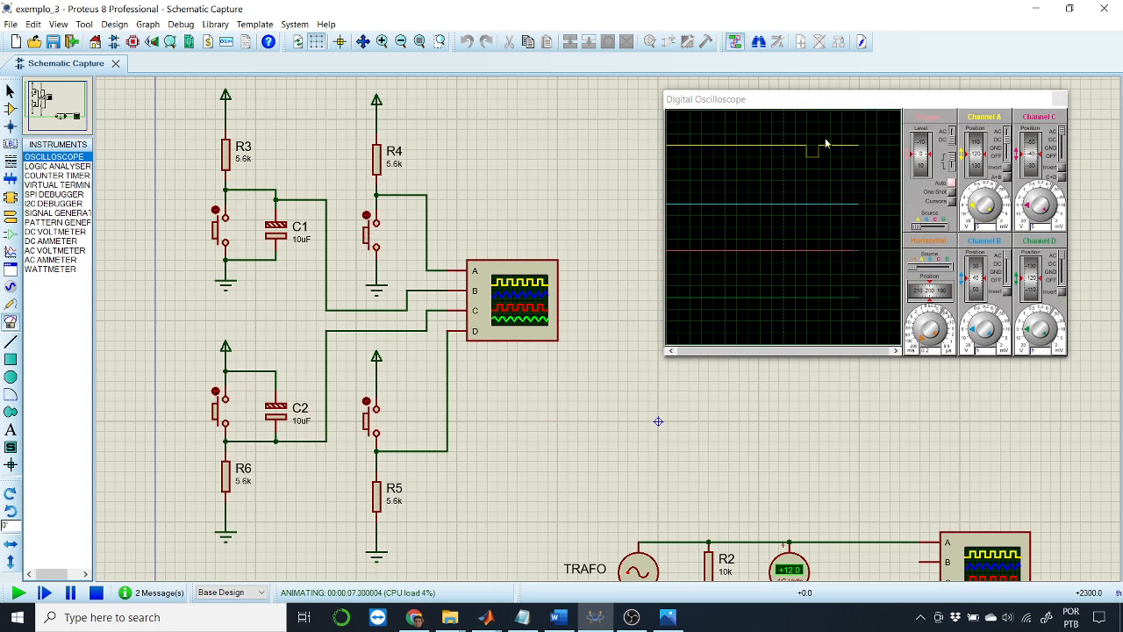
left_click(369, 237)
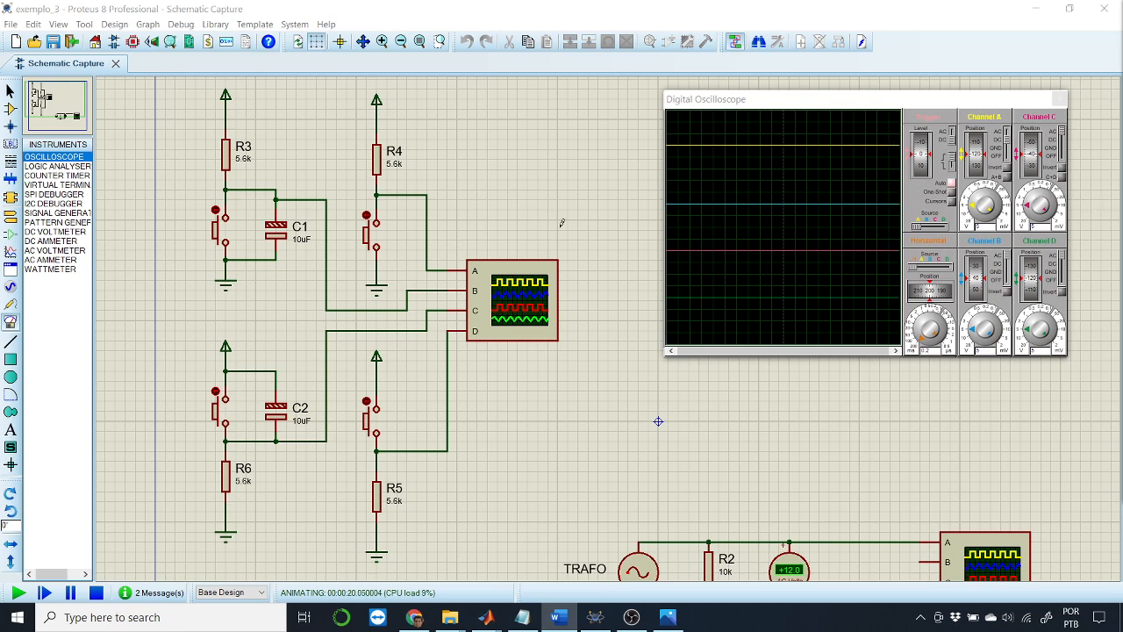
left_click(367, 236)
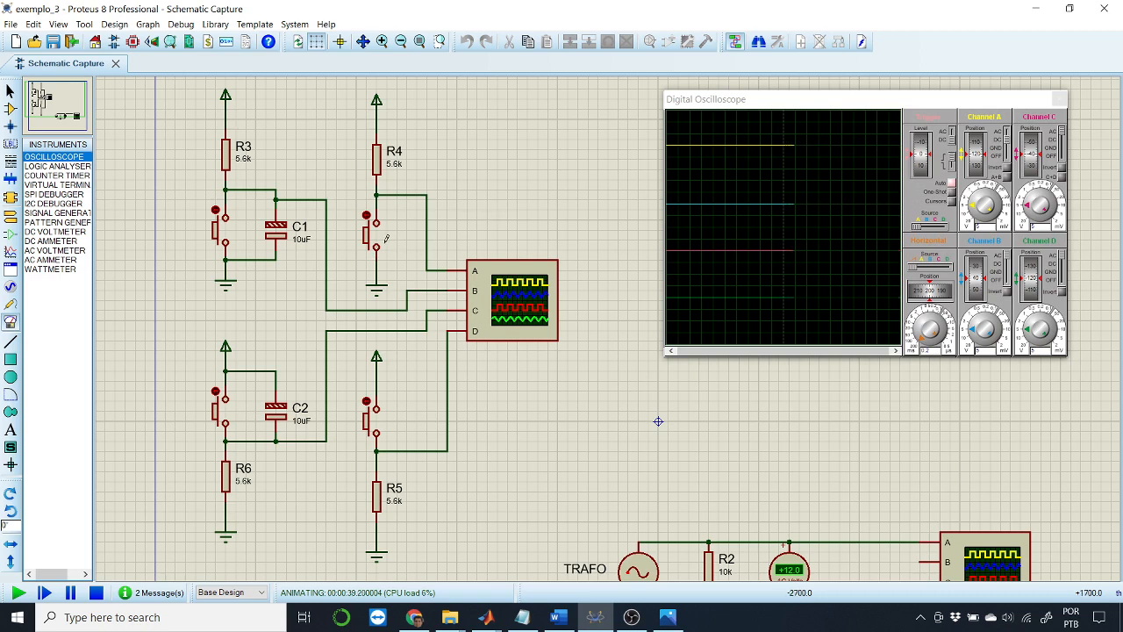
left_click(370, 236)
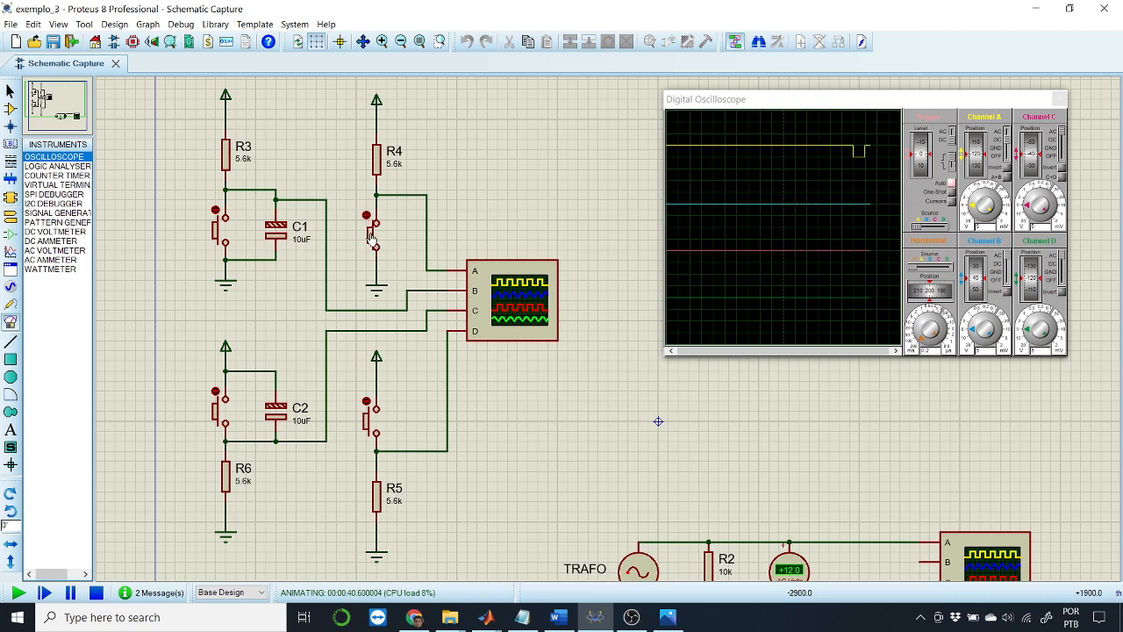
left_click(372, 237)
left_click(371, 237)
left_click(370, 237)
left_click(370, 237)
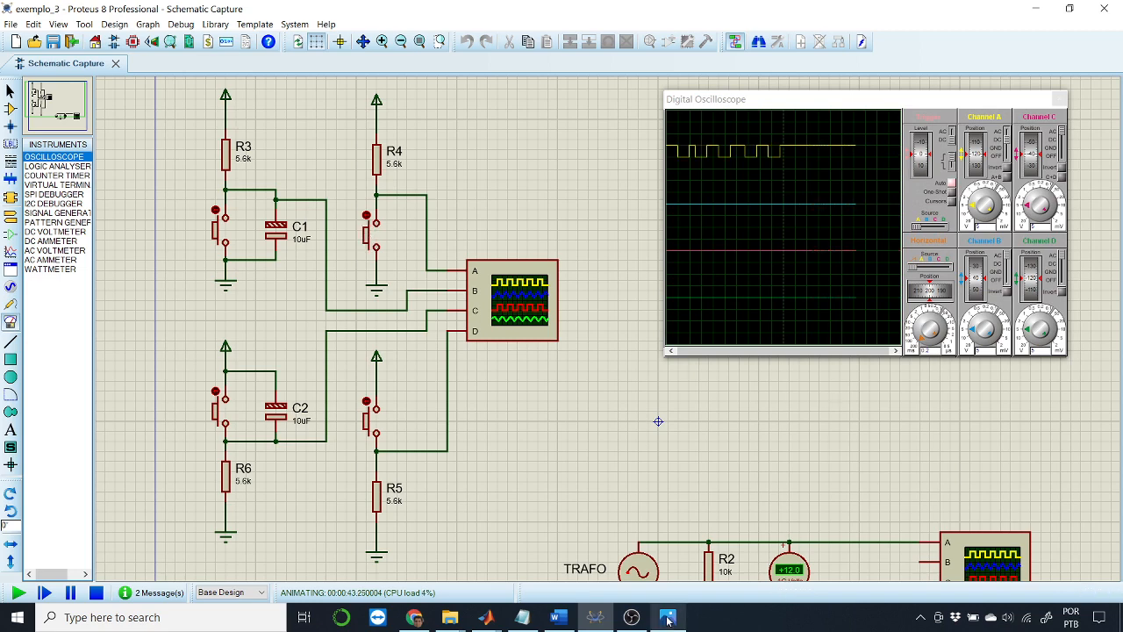
Switch to Photos, examine the bouncing-effect diagram he3.jpg and close it to return to Proteus
mouse_move(668, 617)
left_click(675, 584)
key("Left")
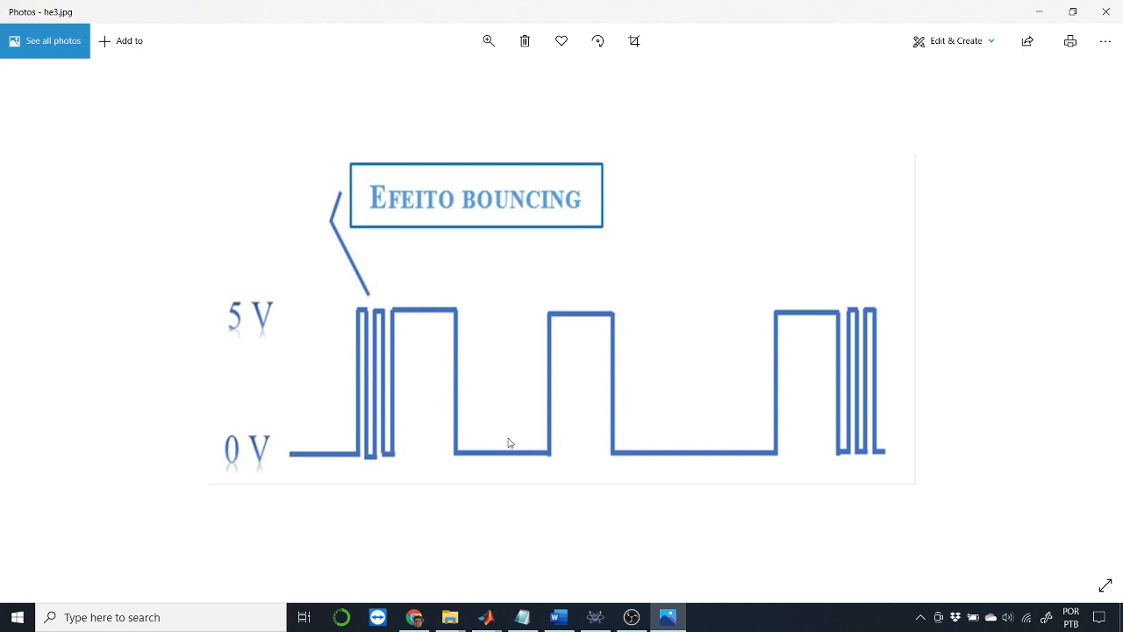
left_click(1104, 9)
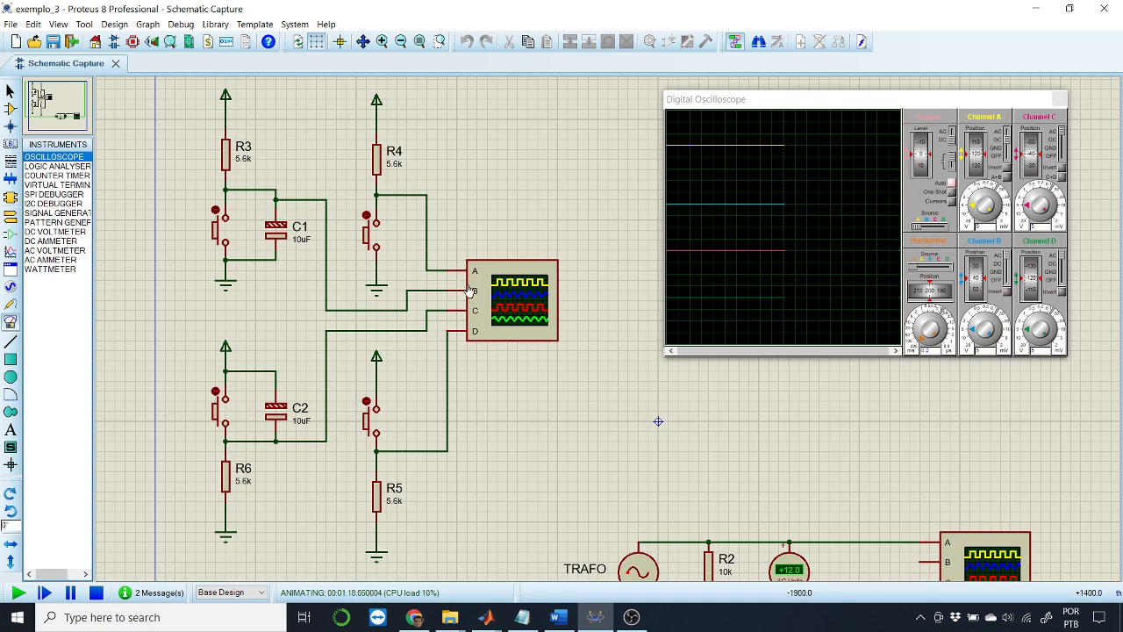
Operate the push button beside C1 and the one below R4 to compare channel B with channel A
left_click(216, 231)
left_click(223, 236)
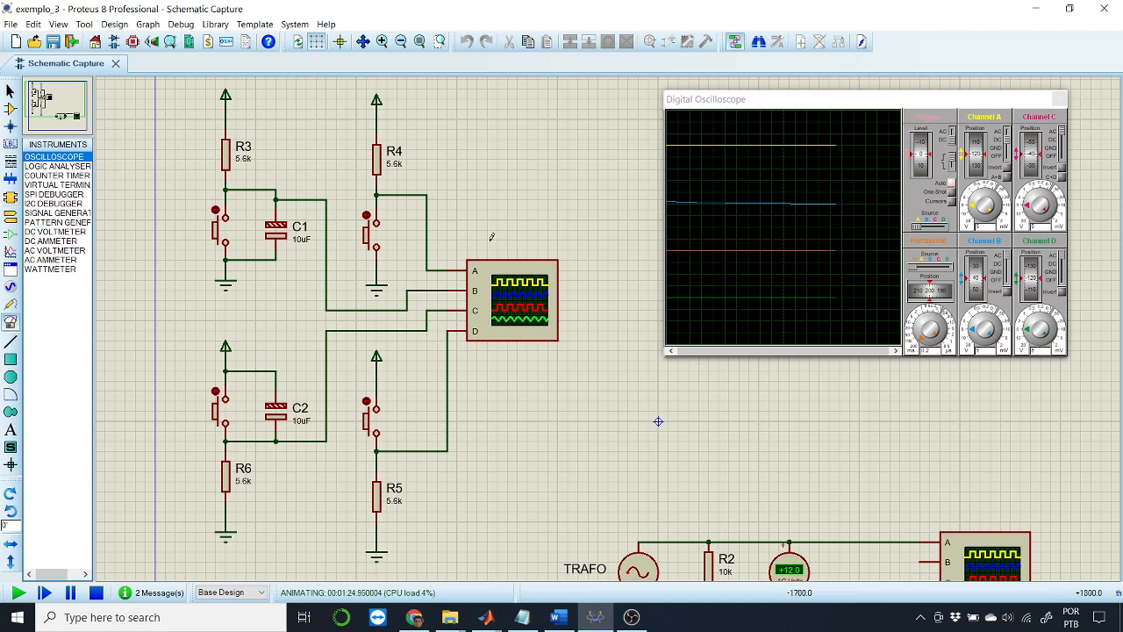
left_click(367, 243)
left_click(367, 243)
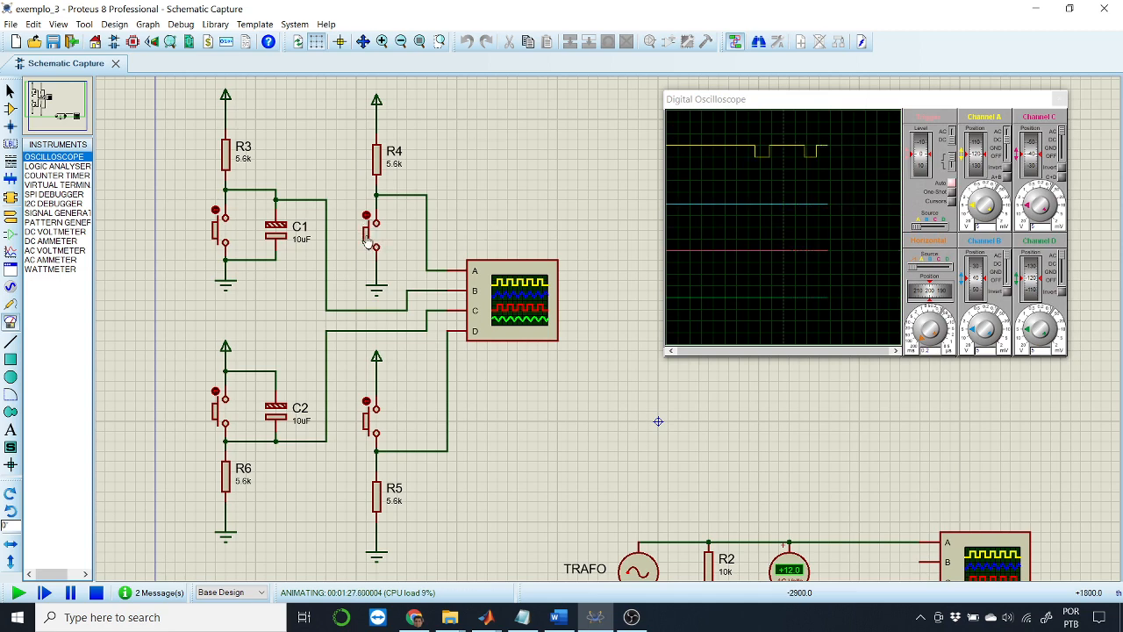
left_click(368, 243)
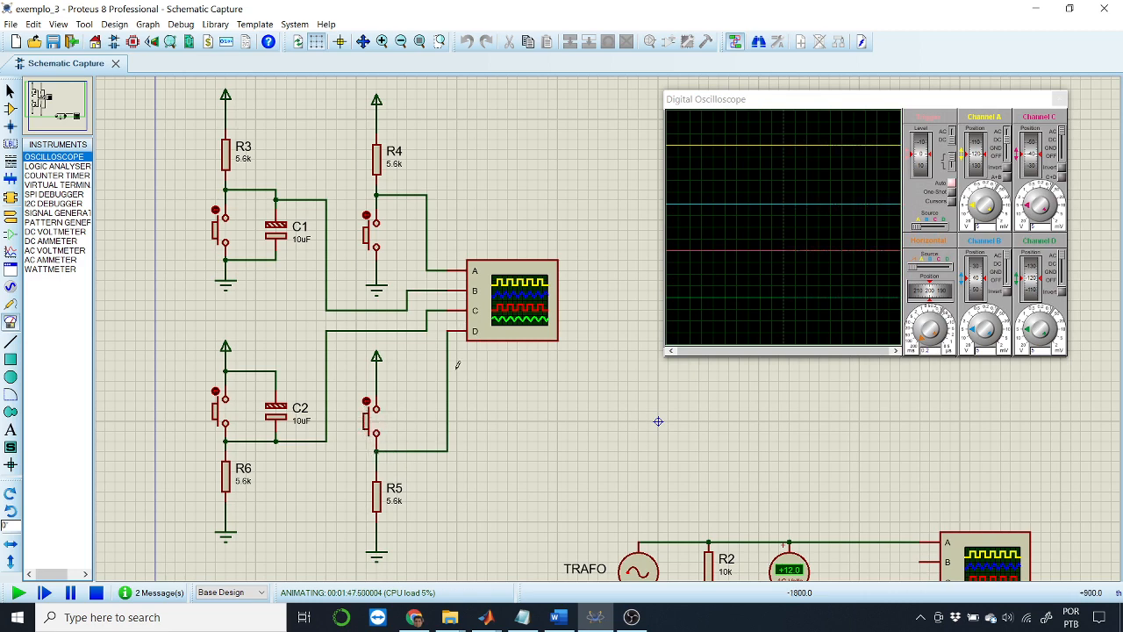
Operate the push button above R5 three times to pulse channel D, and stop the simulation
left_click(368, 428)
left_click(369, 427)
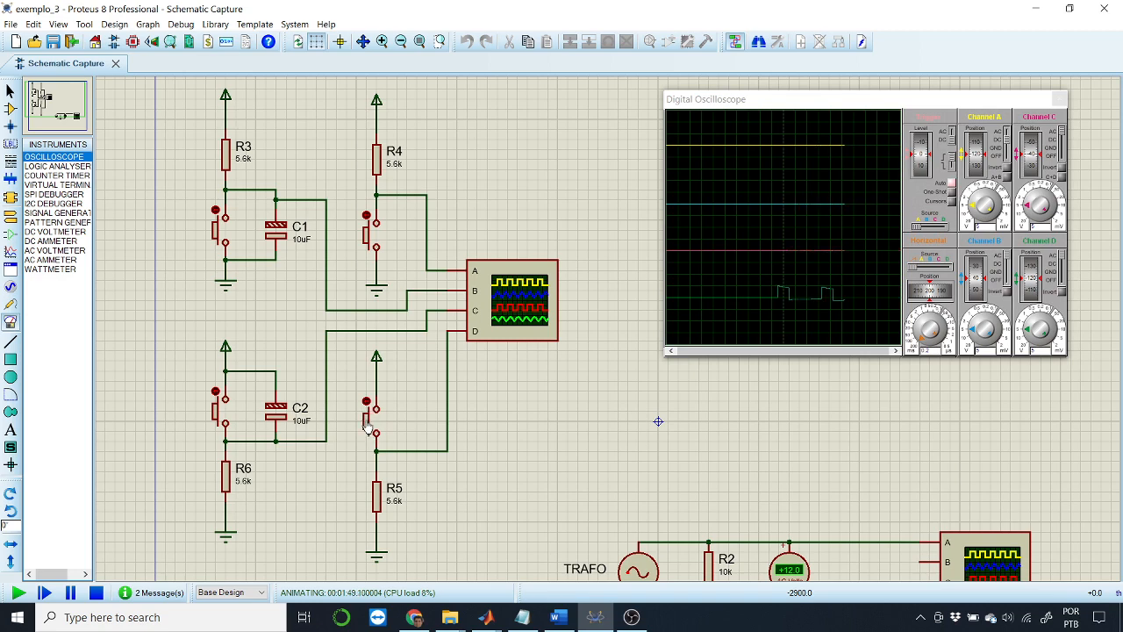
left_click(369, 427)
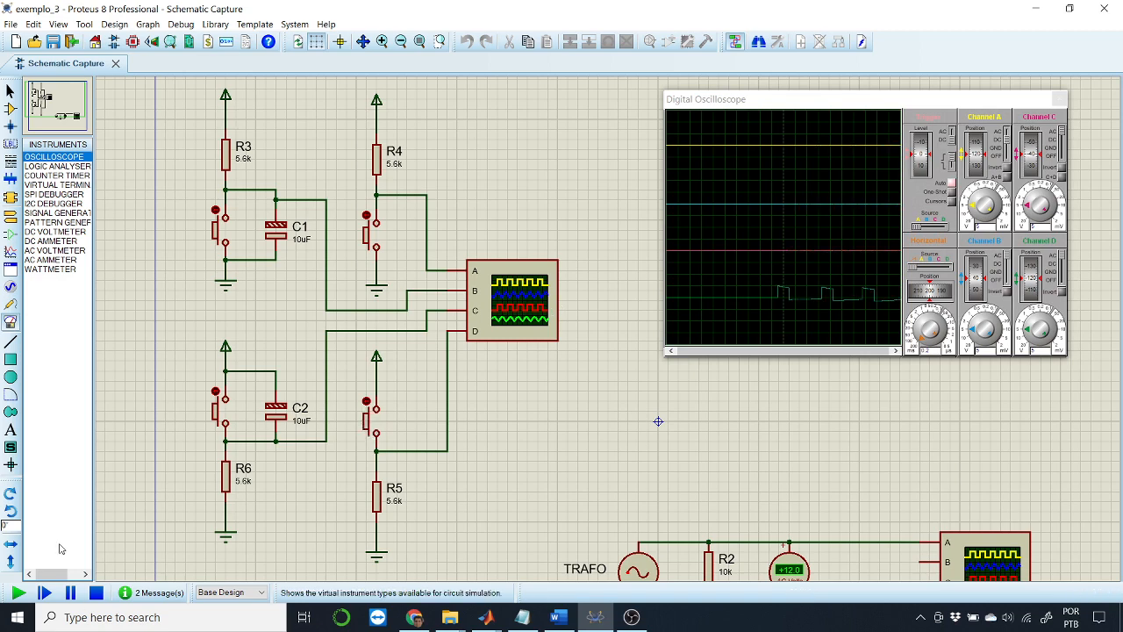
left_click(97, 592)
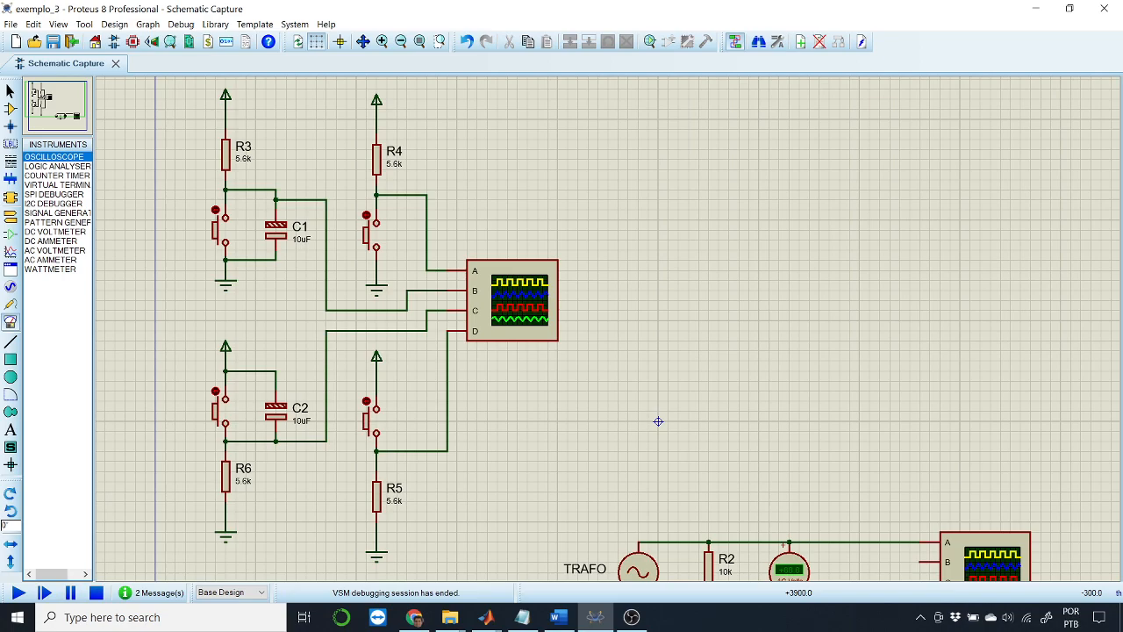